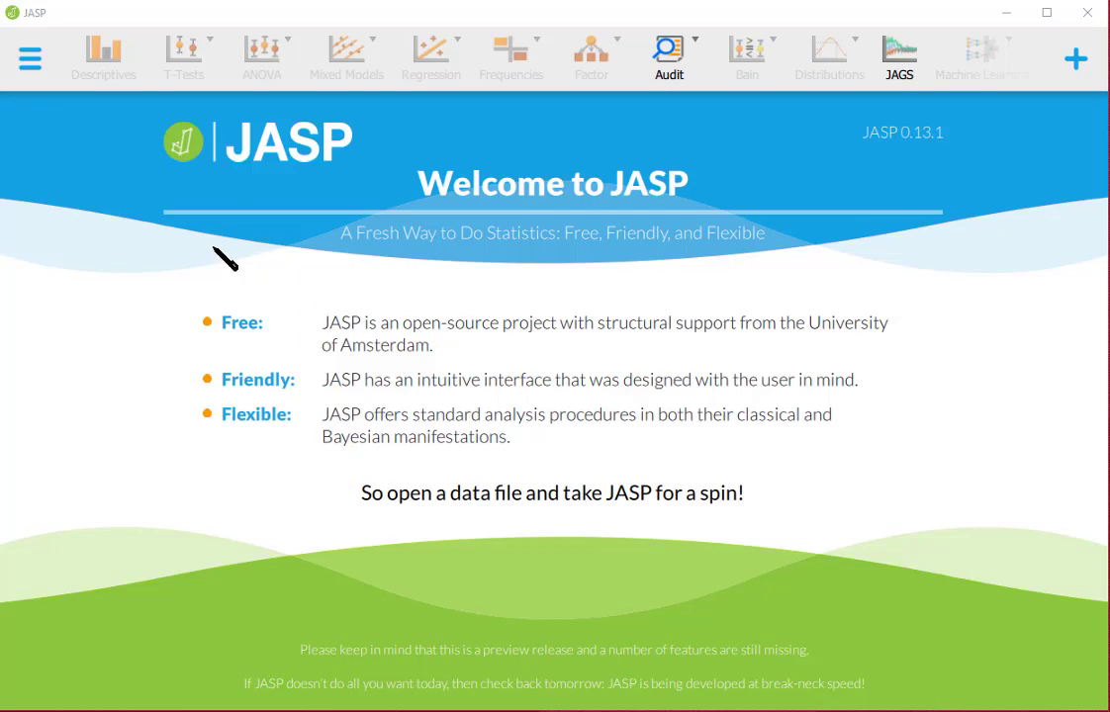
- Open the Data_Masterclass5 data file by browsing this computer
left_click(30, 62)
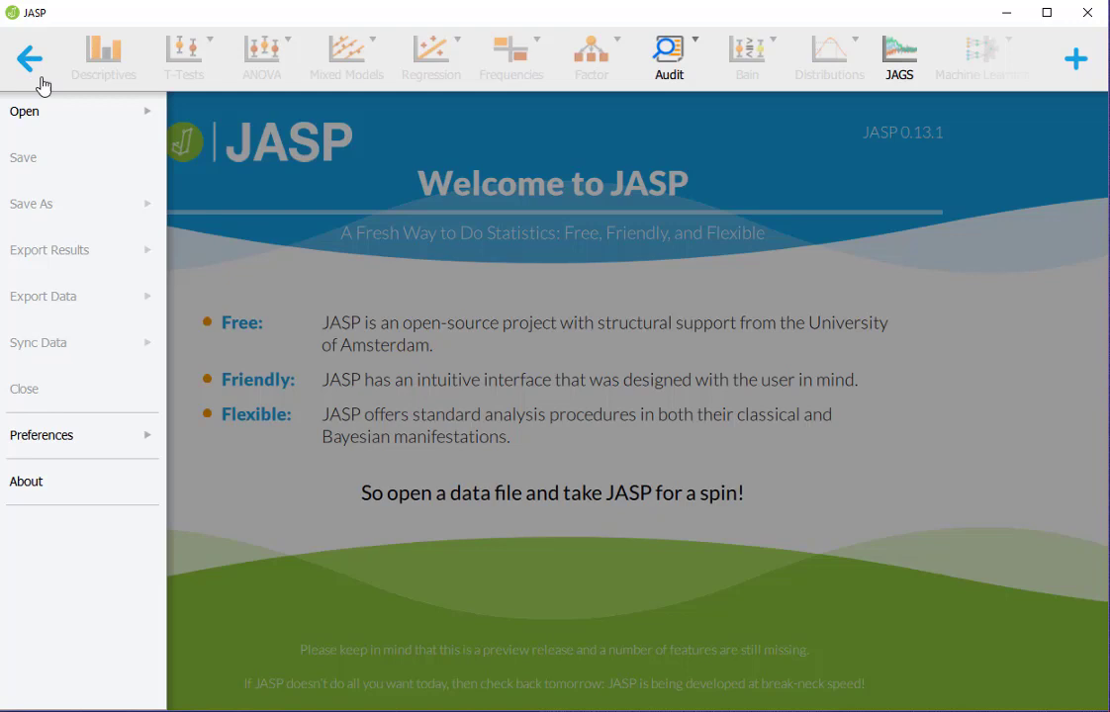
left_click(59, 119)
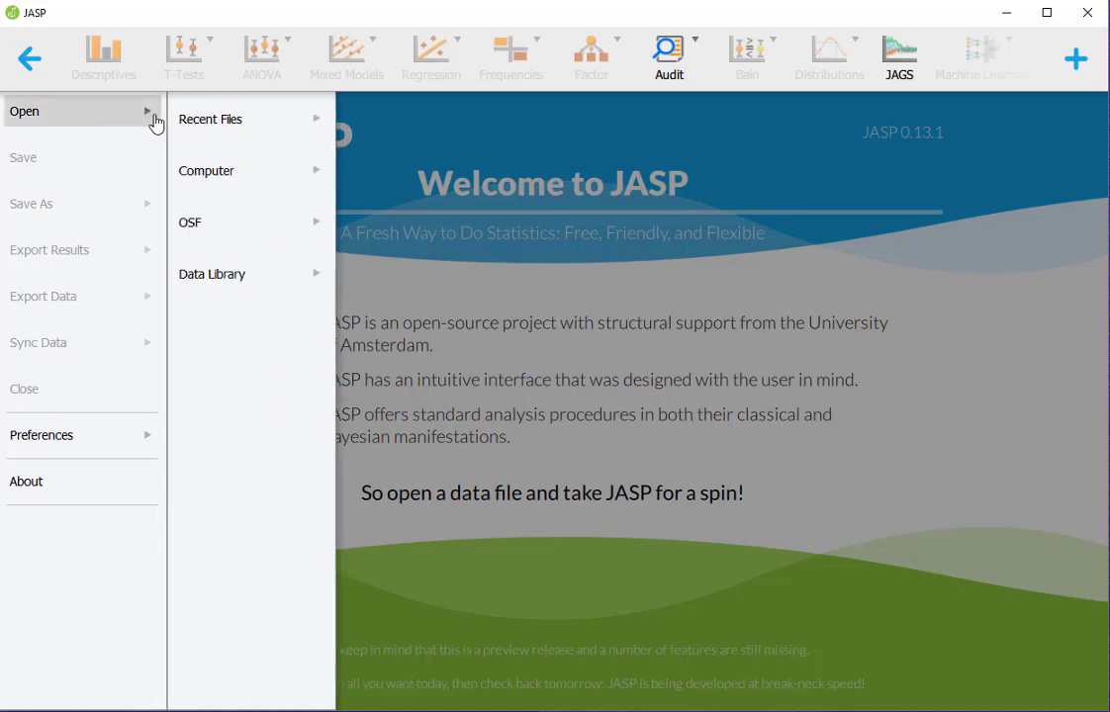
left_click(220, 182)
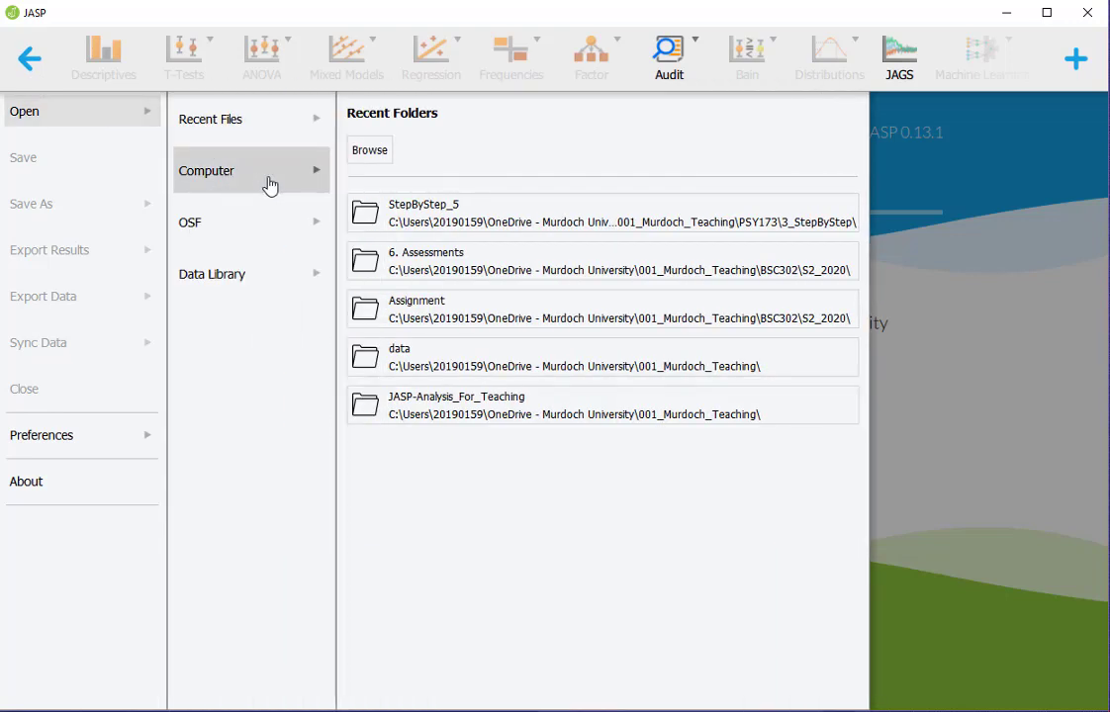
left_click(369, 156)
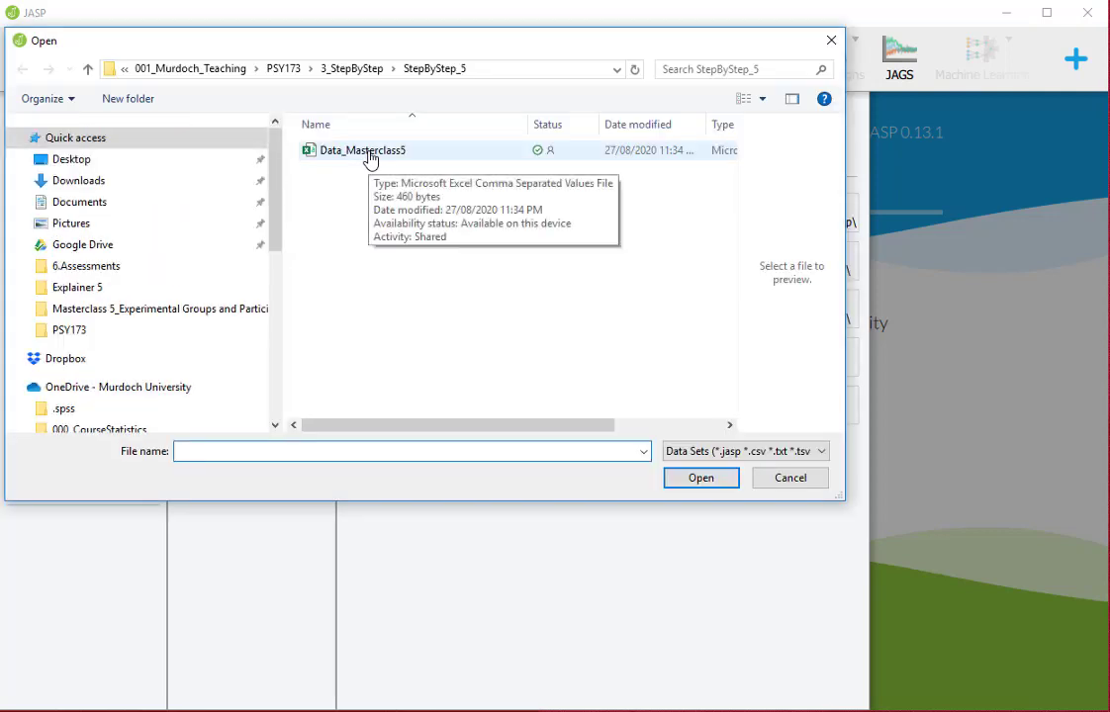
left_click(369, 156)
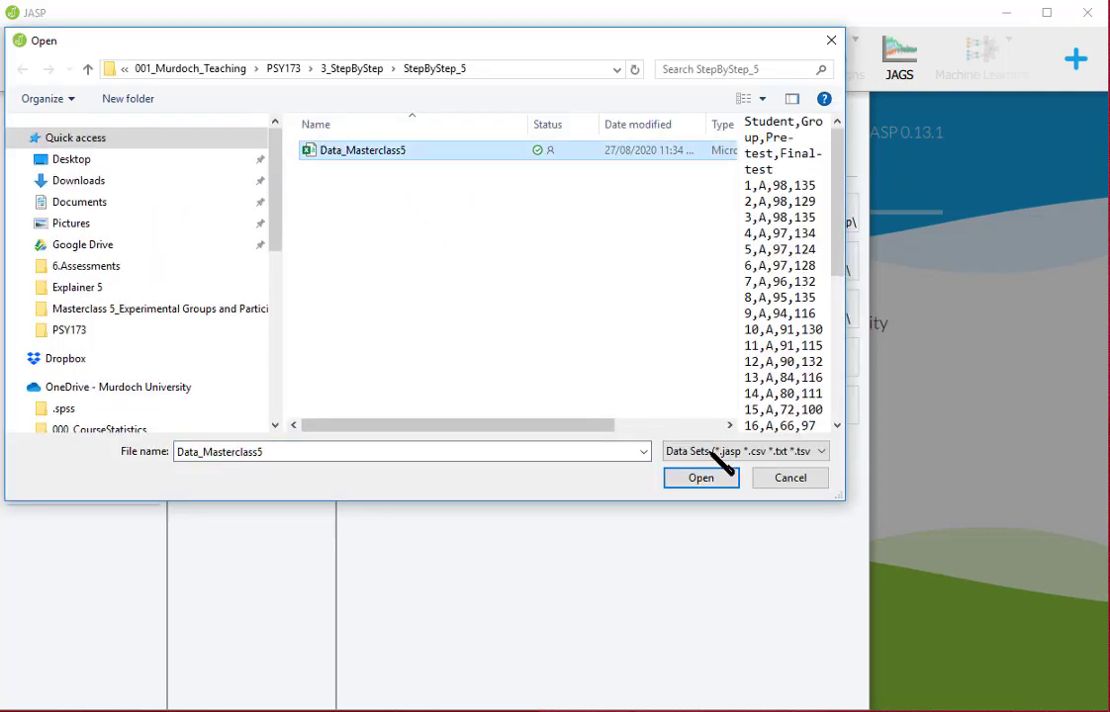
left_click(700, 478)
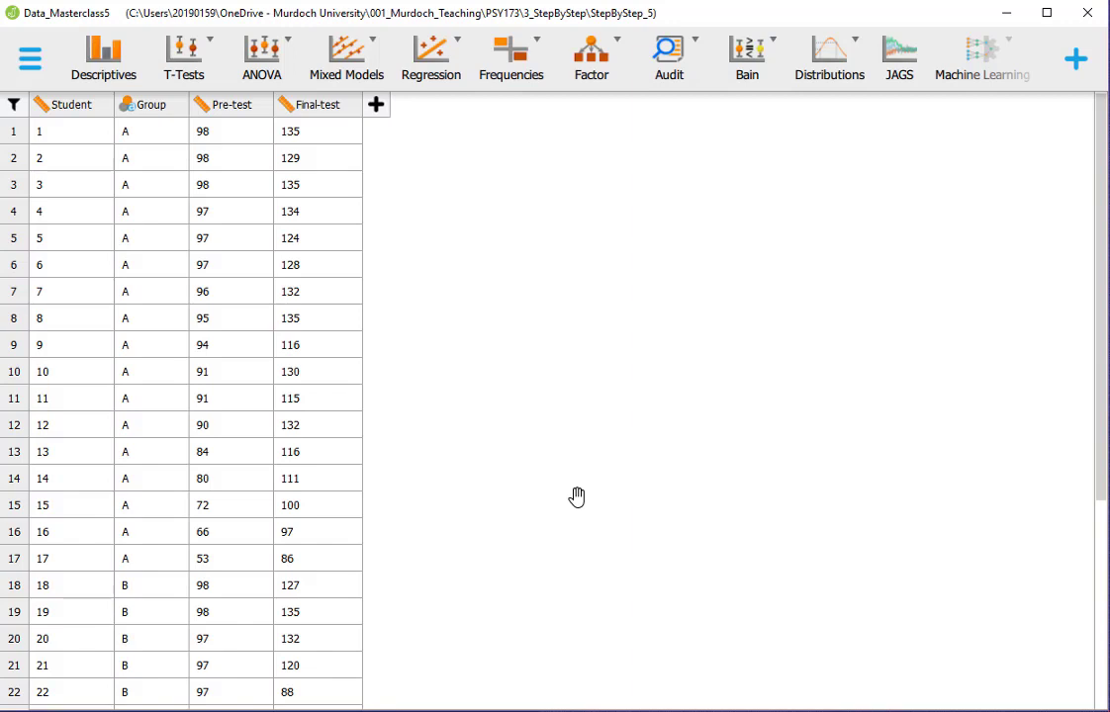
scroll(156, 171, "down", 1)
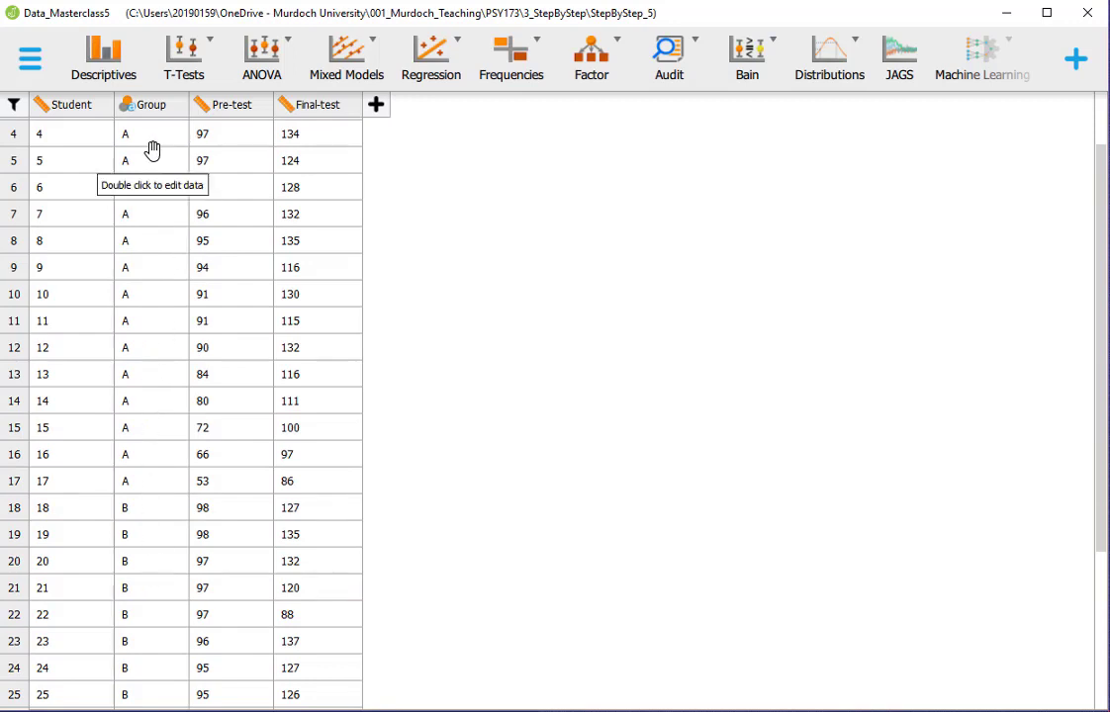
scroll(144, 564, "down", 1)
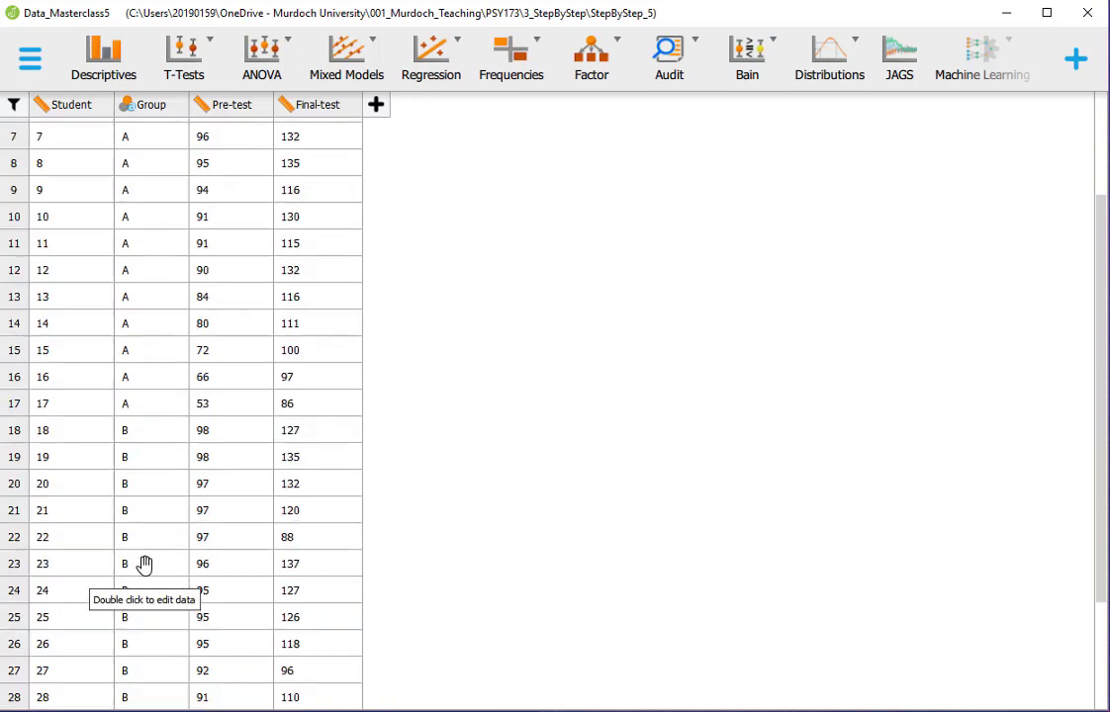
scroll(144, 564, "down", 2)
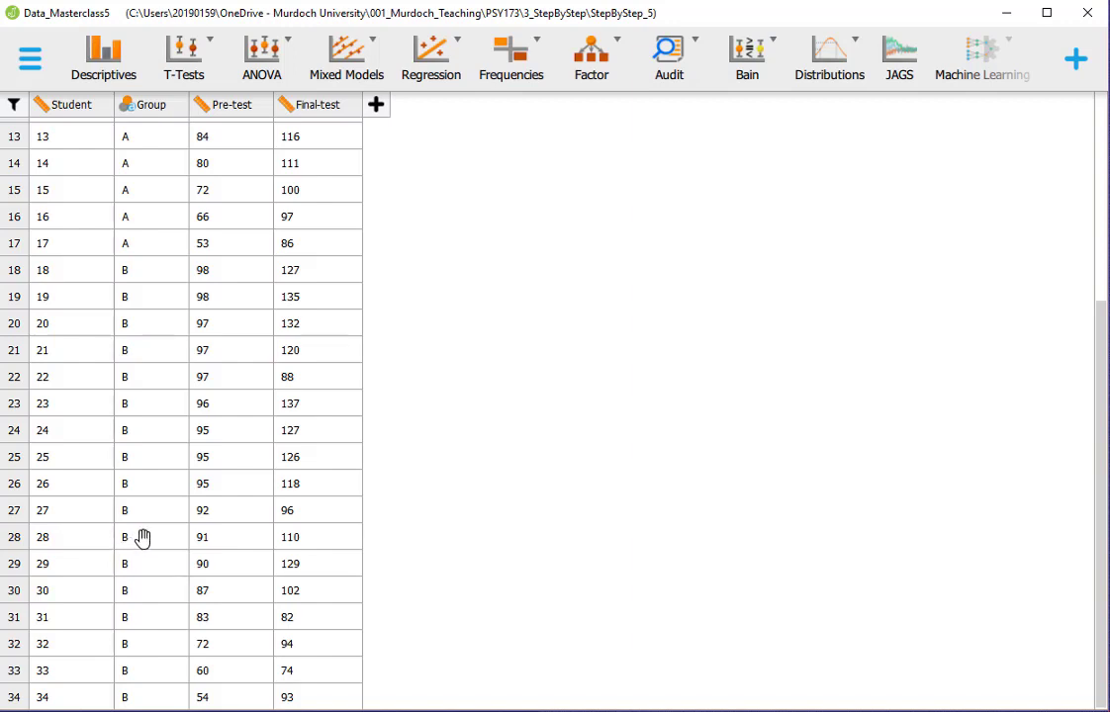
scroll(471, 472, "up", 4)
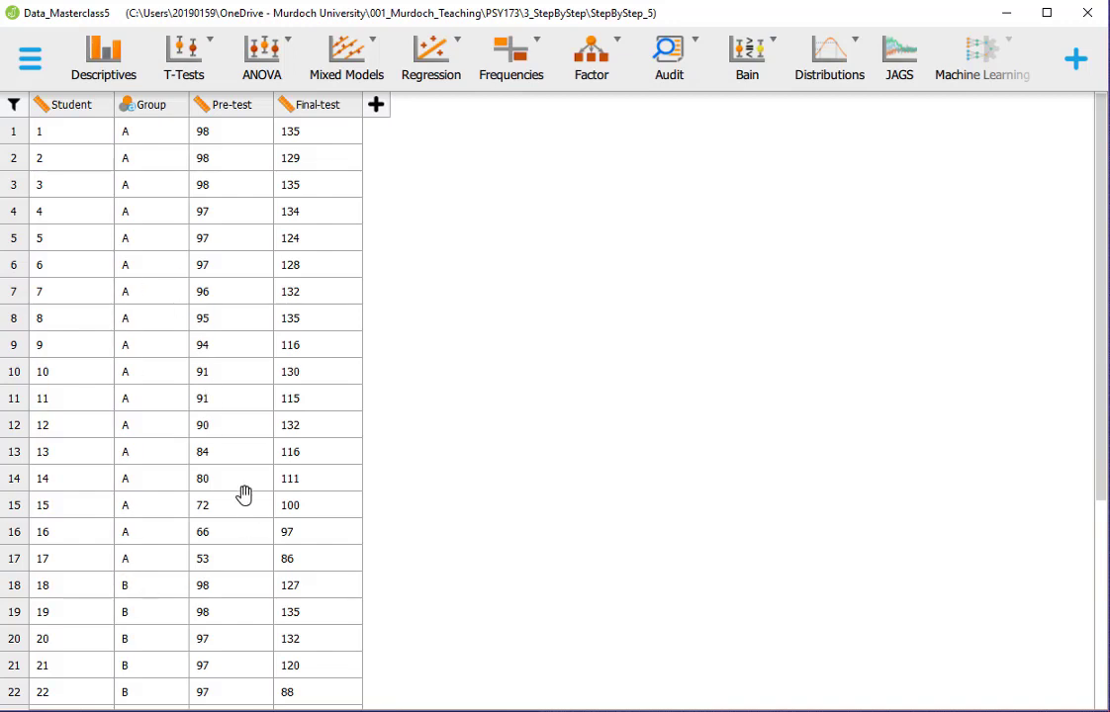
scroll(243, 492, "down", 2)
scroll(244, 493, "down", 1)
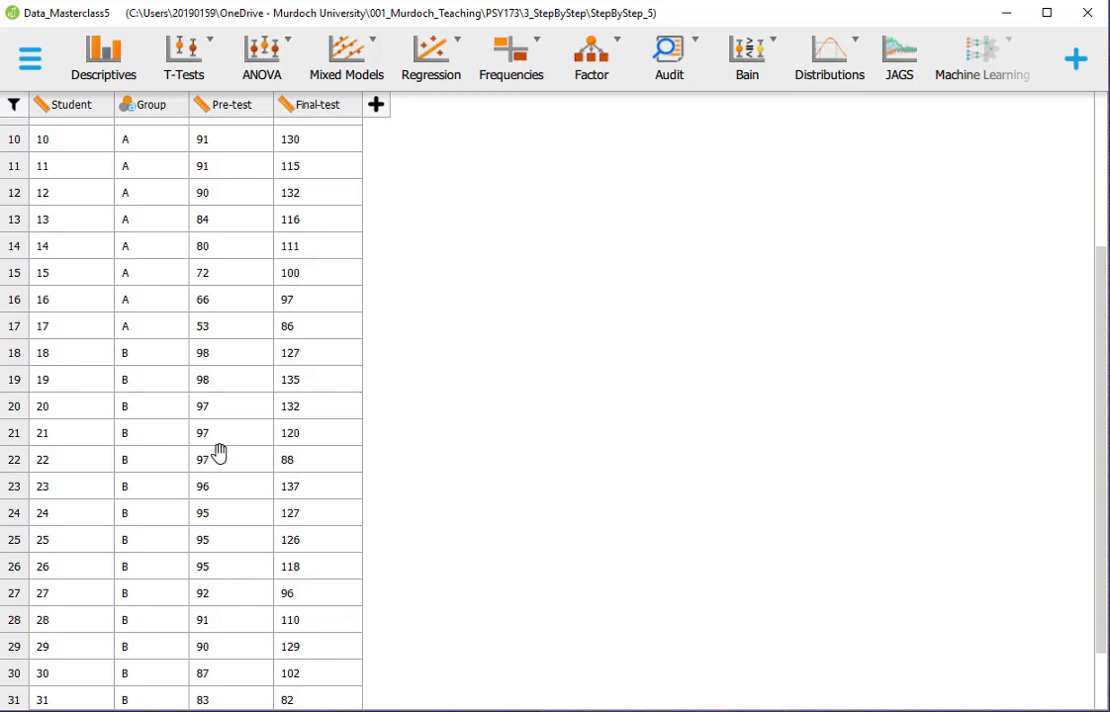
scroll(347, 314, "up", 3)
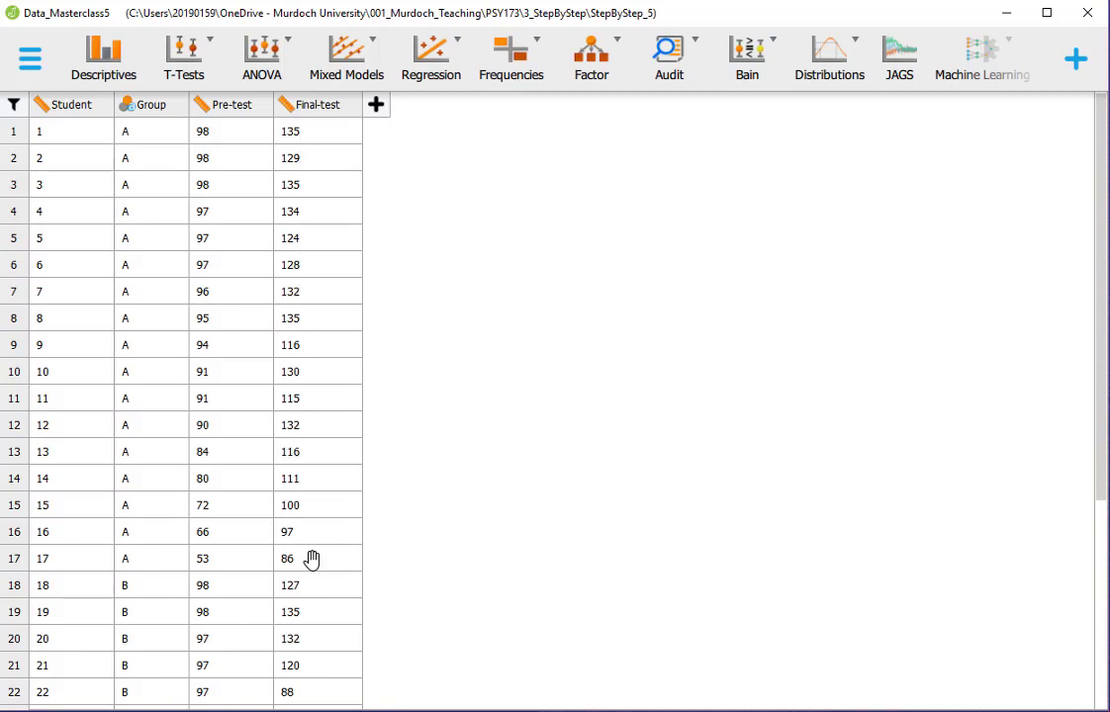
scroll(312, 556, "down", 1)
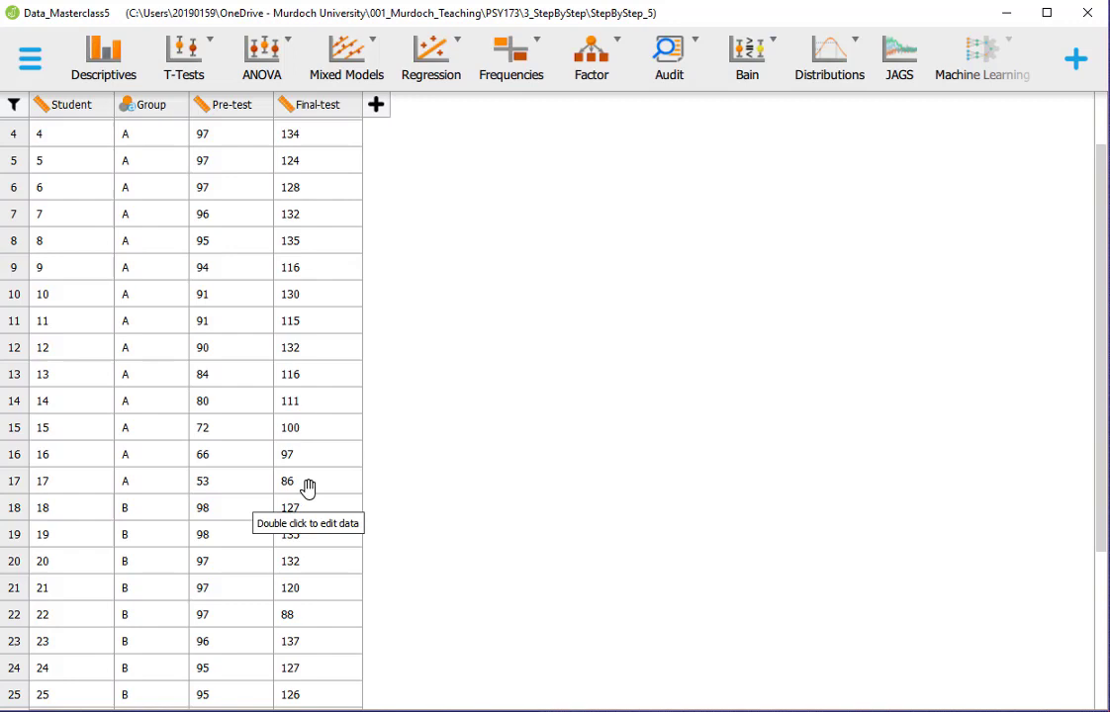
scroll(322, 558, "down", 1)
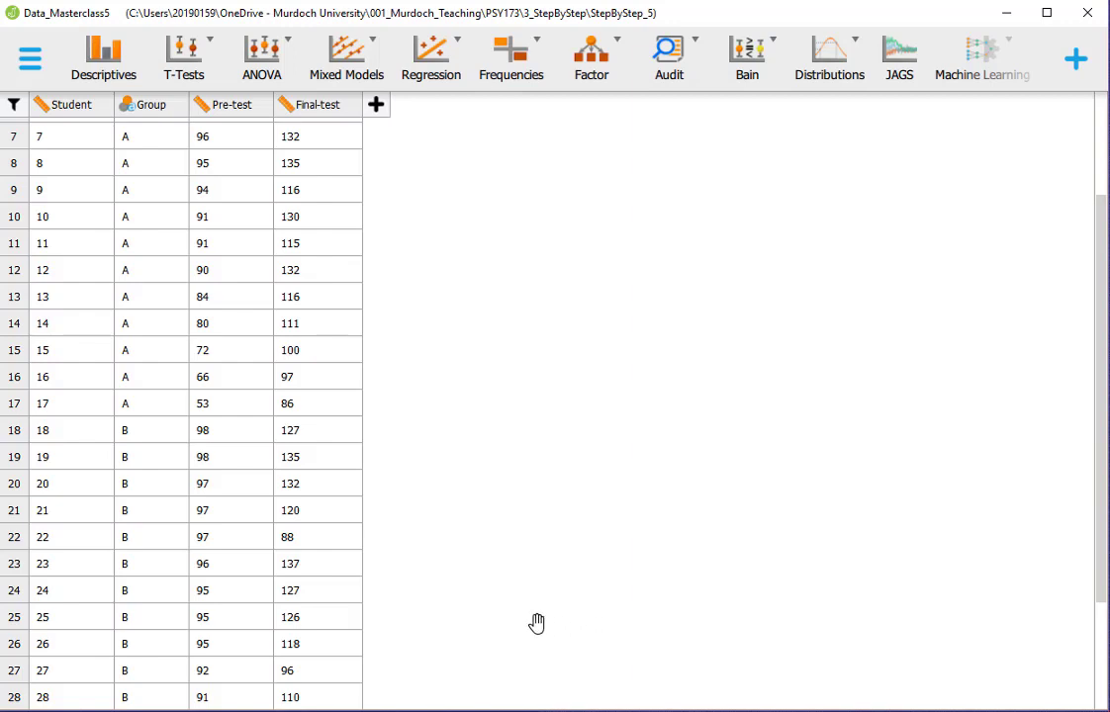
scroll(79, 222, "up", 2)
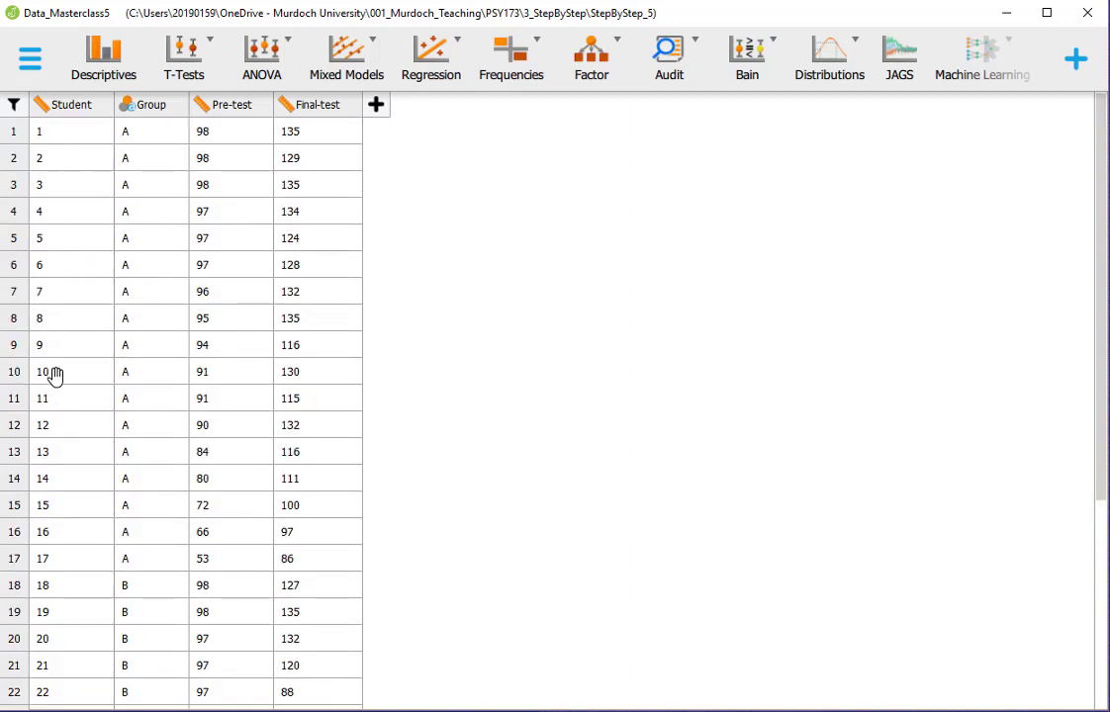
scroll(54, 376, "down", 1)
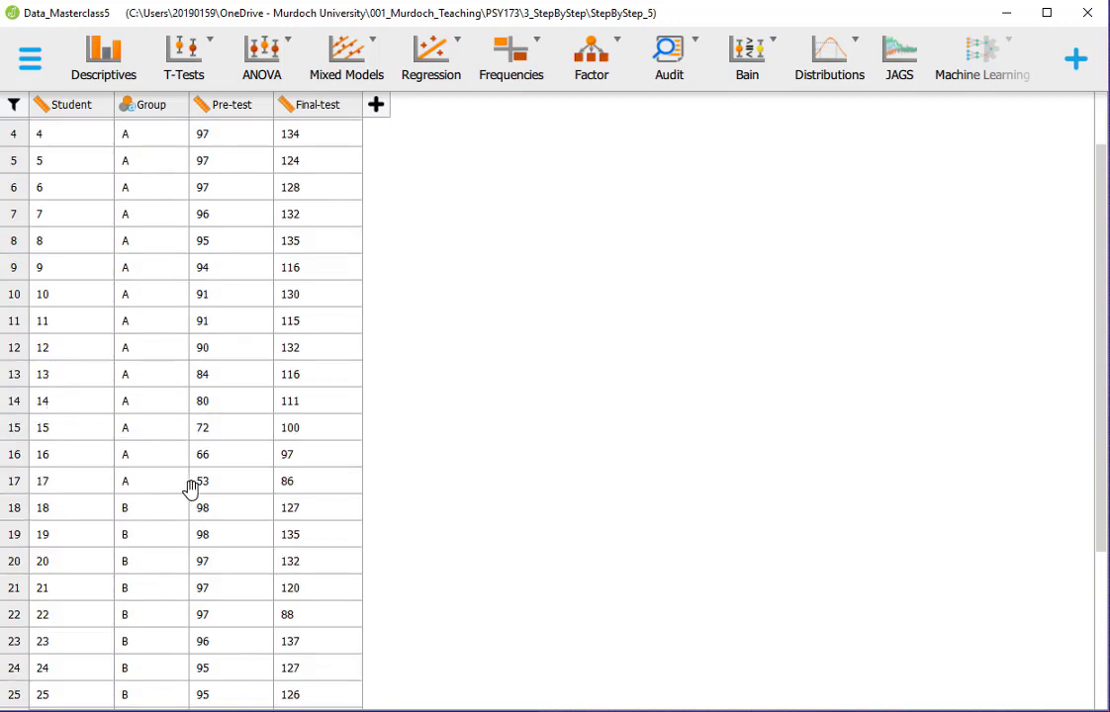
scroll(74, 500, "down", 3)
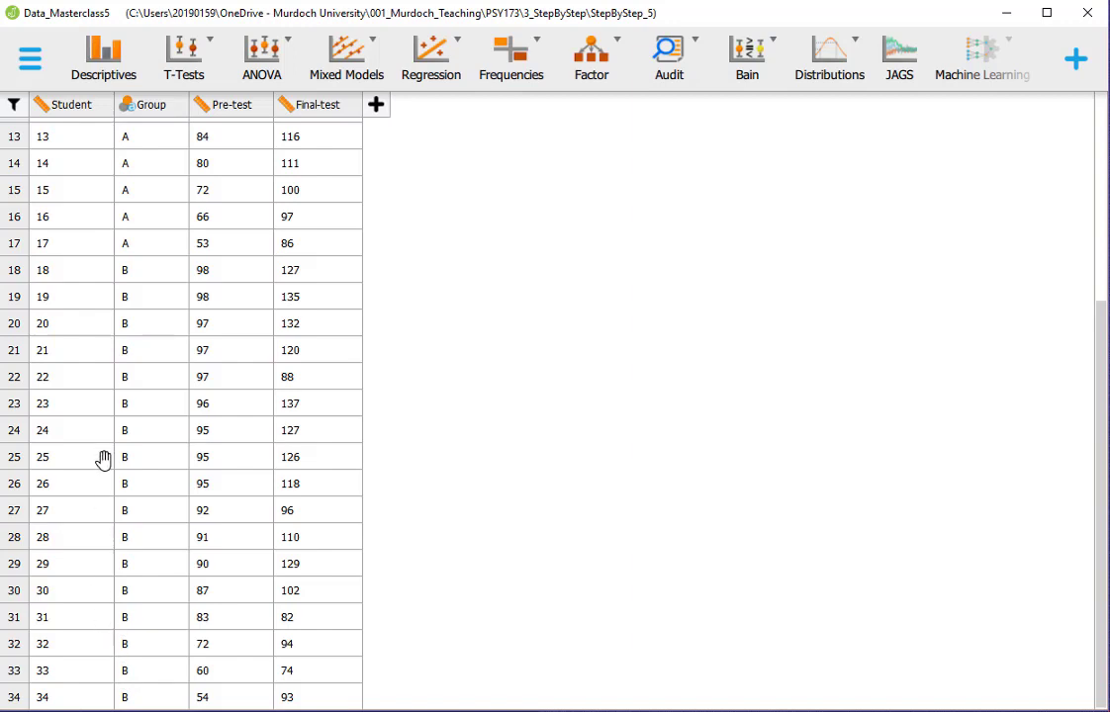
- Run Descriptives on Pre-test, giving 34 valid cases and a mean of 88.059
left_click(118, 74)
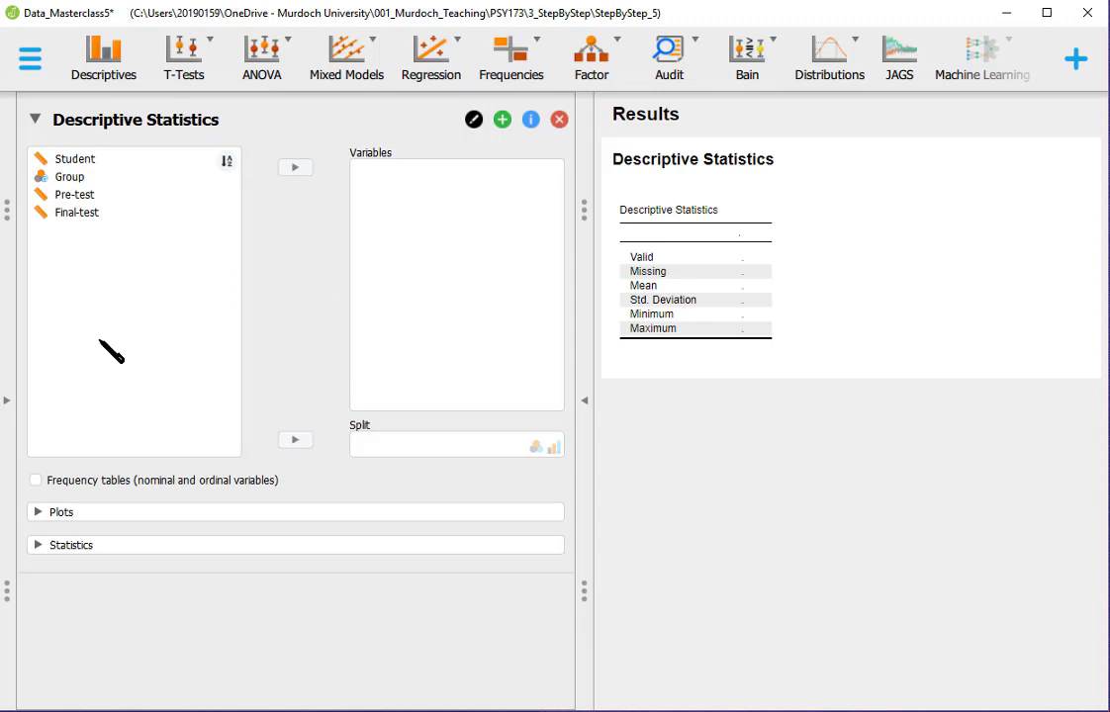
left_click(139, 204)
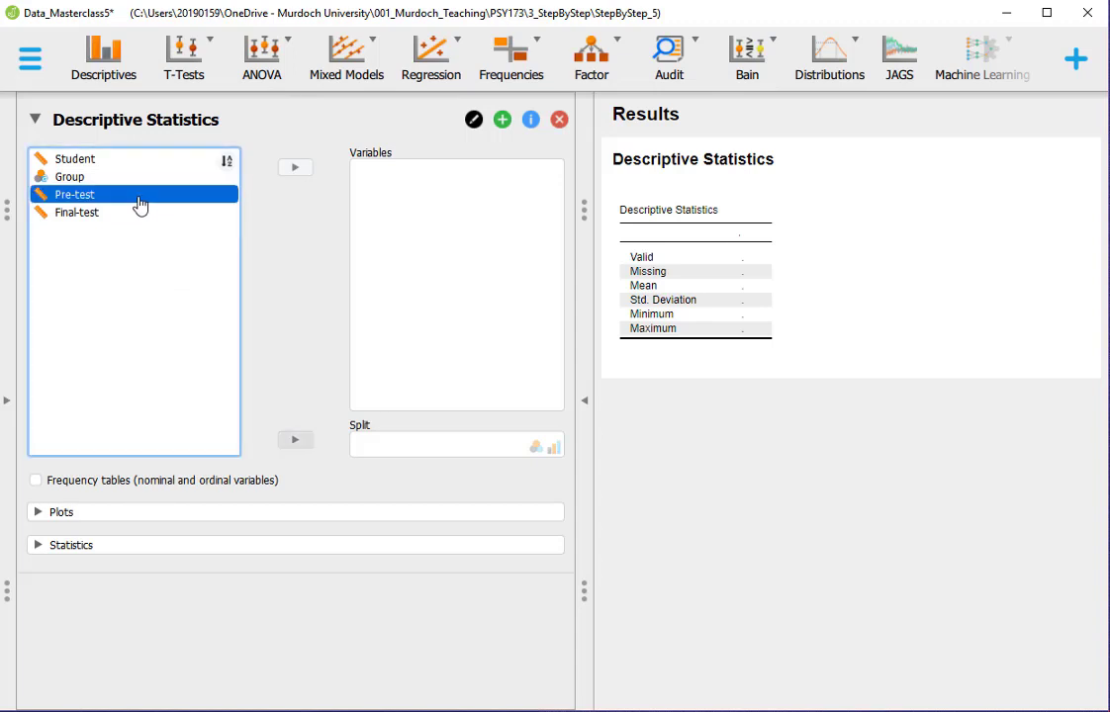
left_click(293, 168)
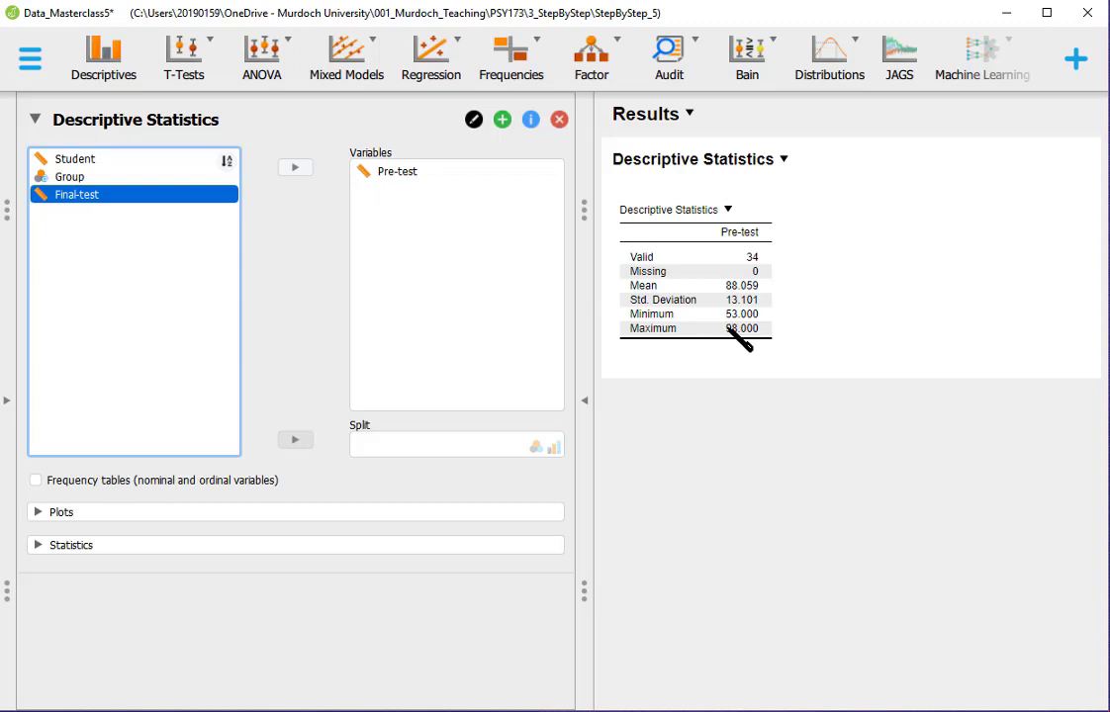
- Tick Median, Mode and Sum under Central Tendency for the Pre-test table
left_click(225, 547)
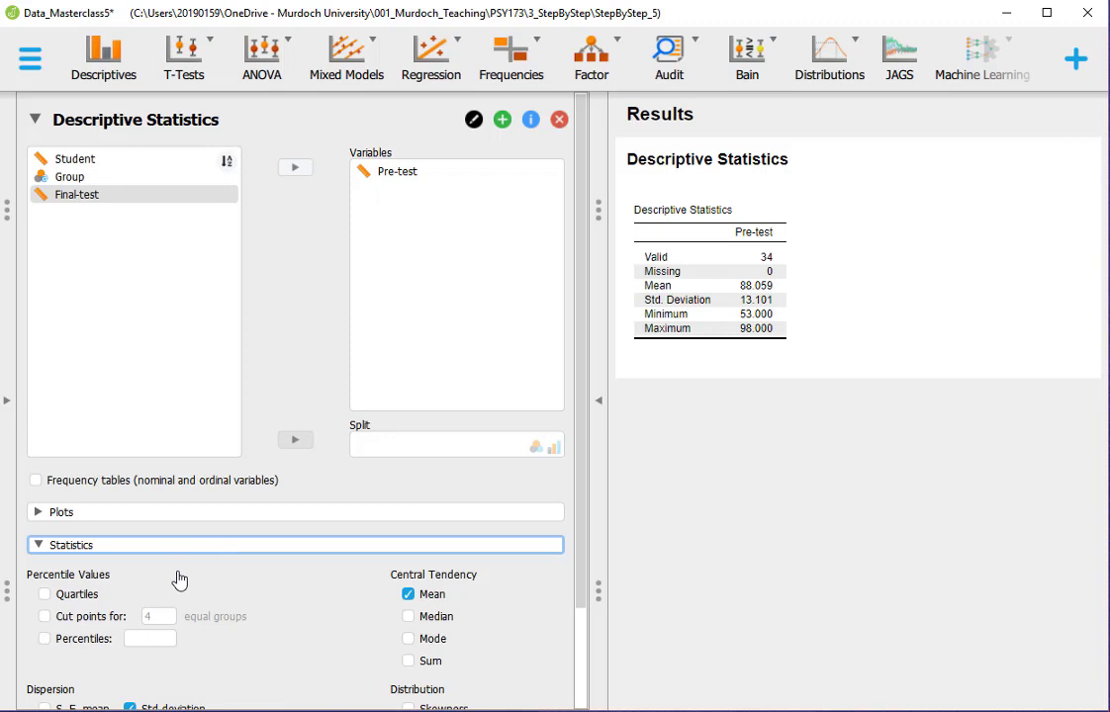
scroll(179, 578, "down", 1)
scroll(179, 582, "down", 3)
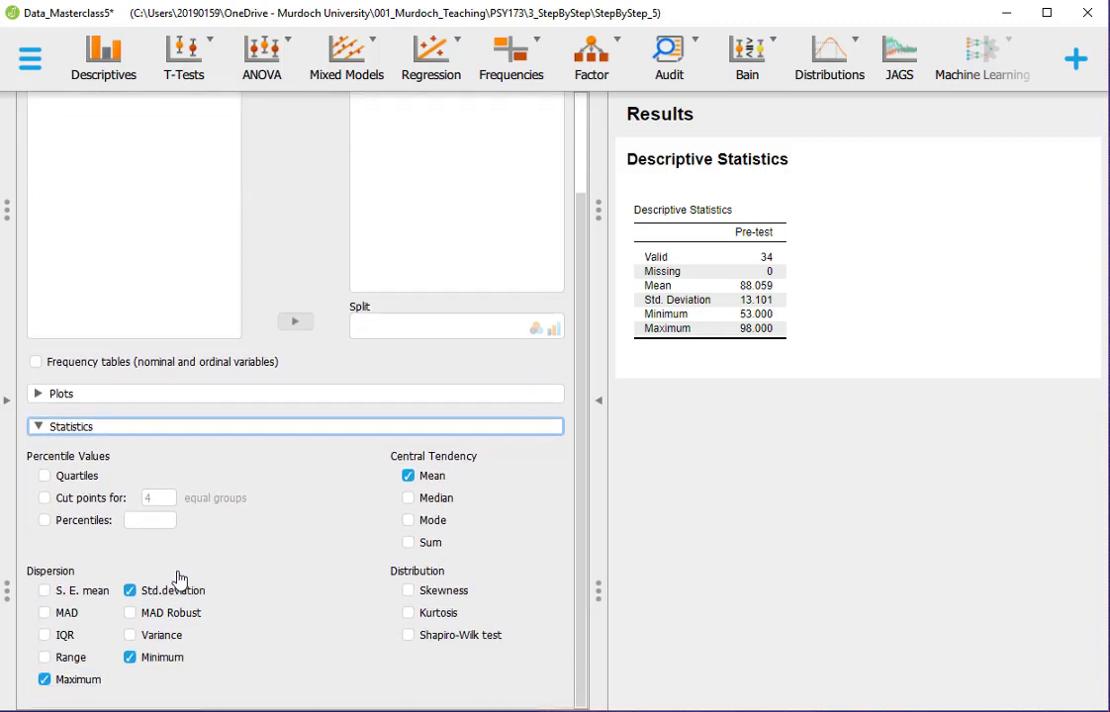
left_click(436, 500)
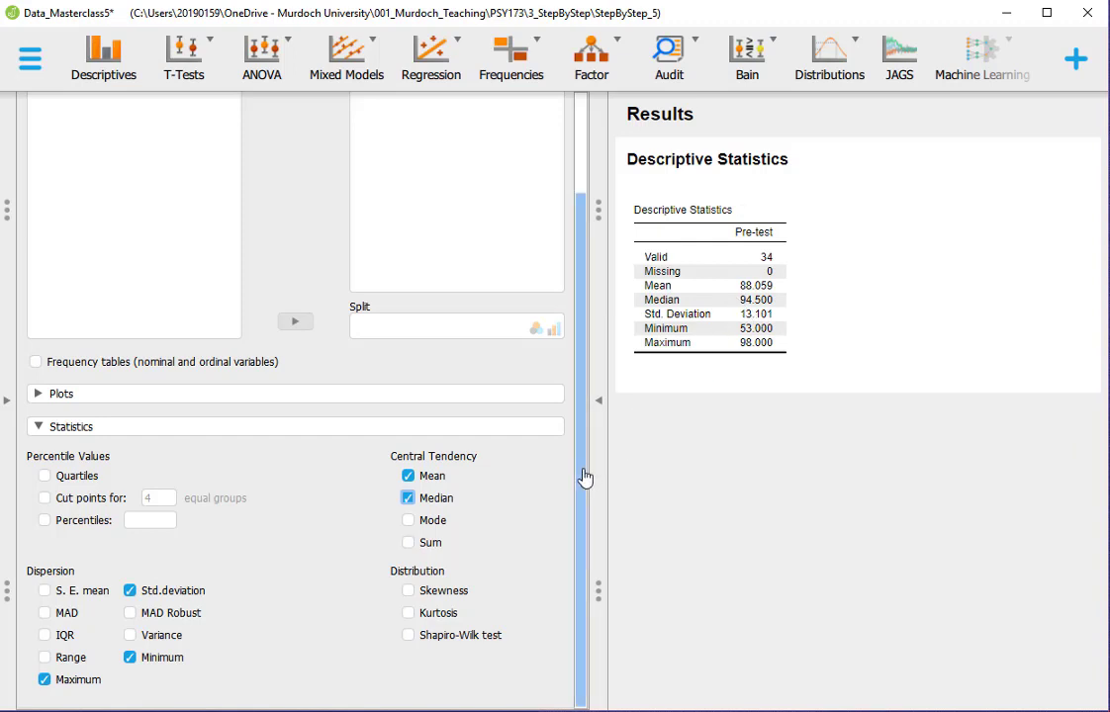
left_click(409, 521)
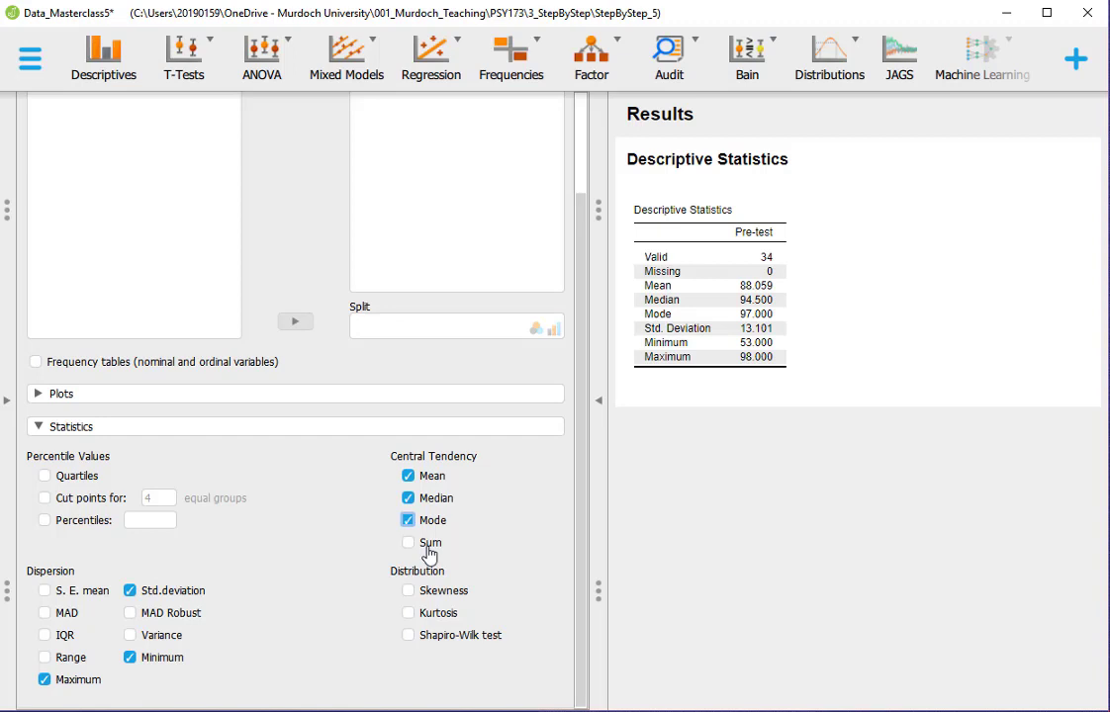
left_click(409, 544)
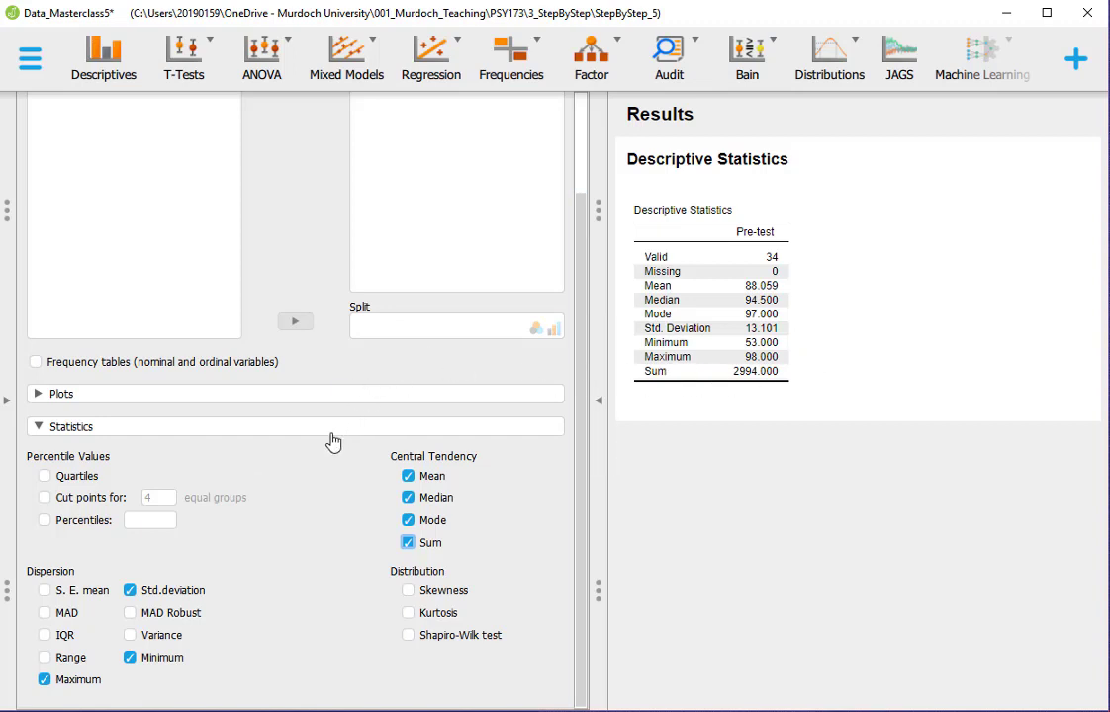
scroll(282, 523, "up", 3)
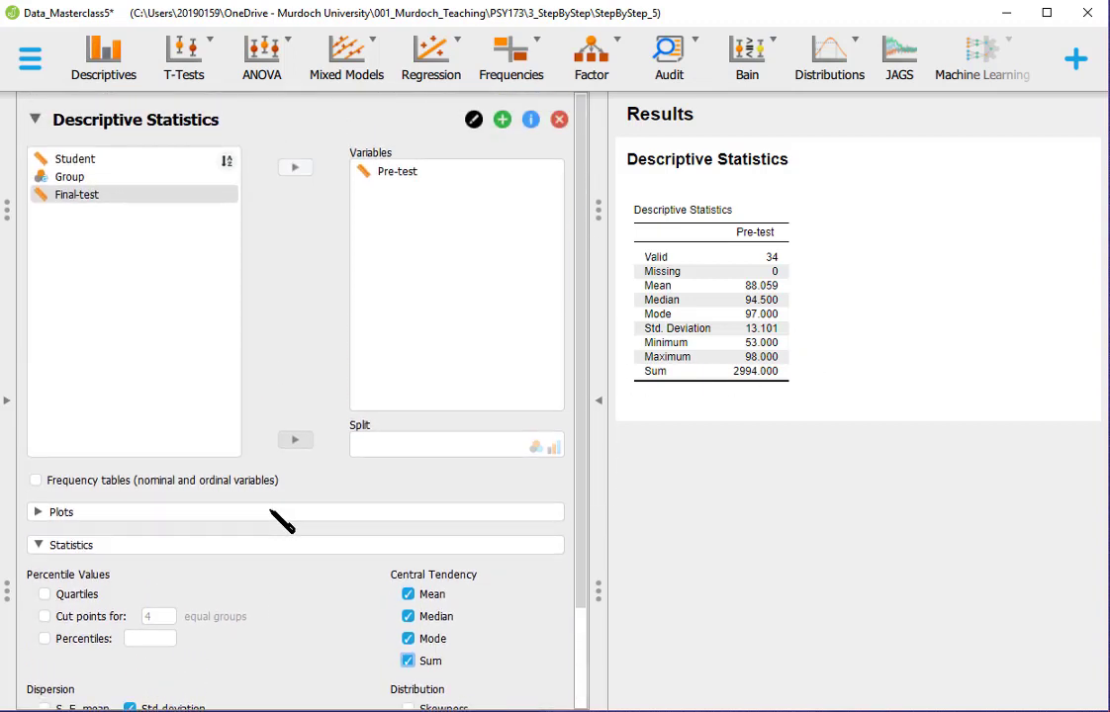
- Turn on Boxplots under Customizable plots to chart the Pre-test scores
left_click(263, 512)
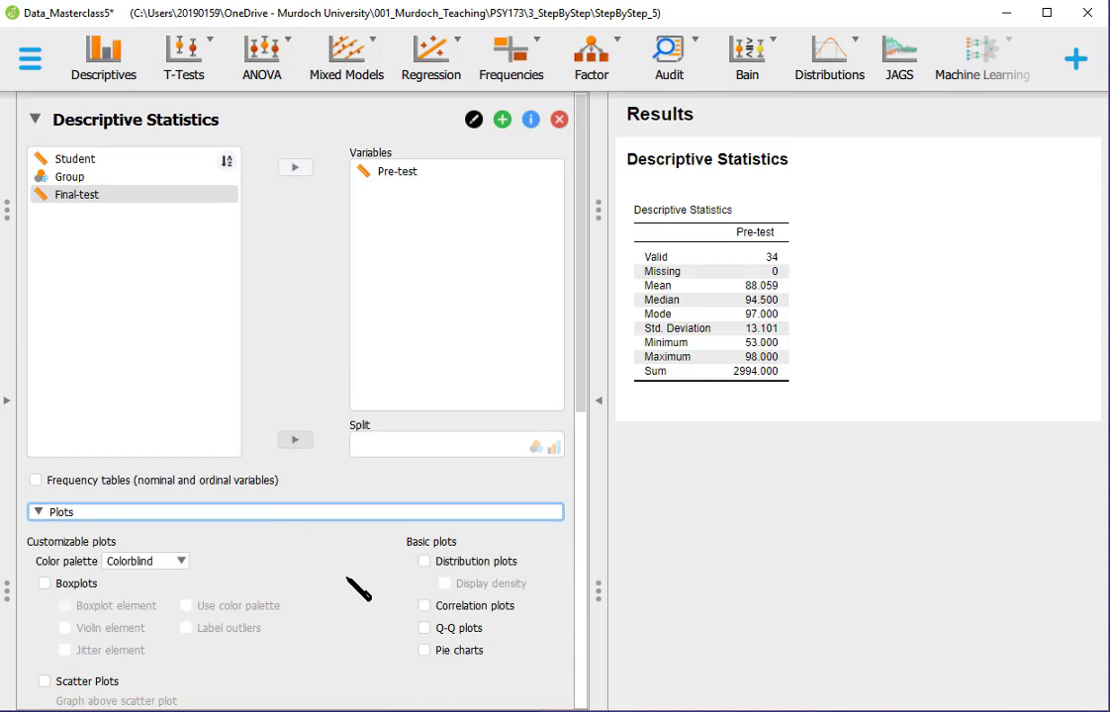
scroll(358, 590, "down", 5)
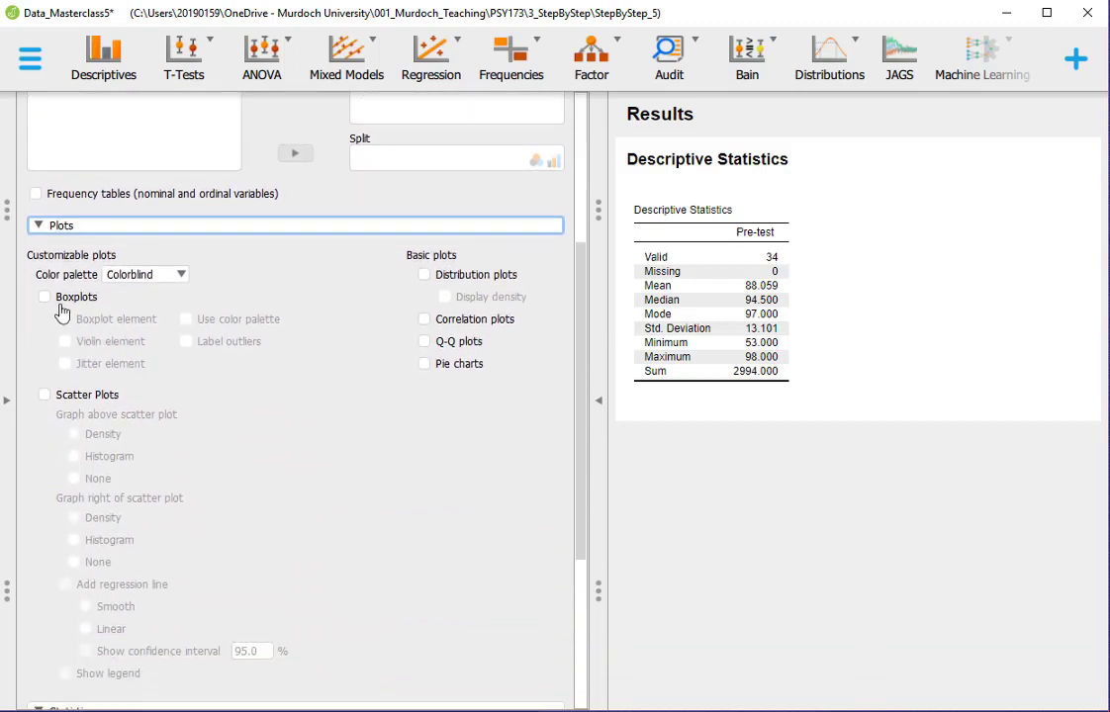
left_click(43, 298)
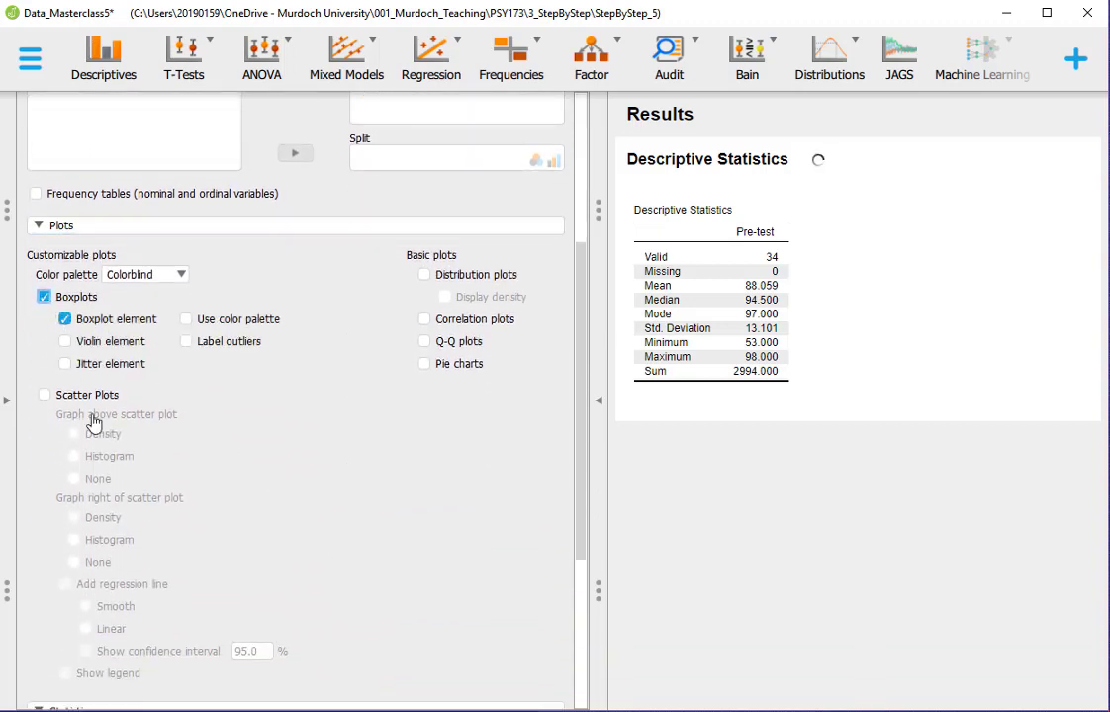
scroll(803, 542, "down", 1)
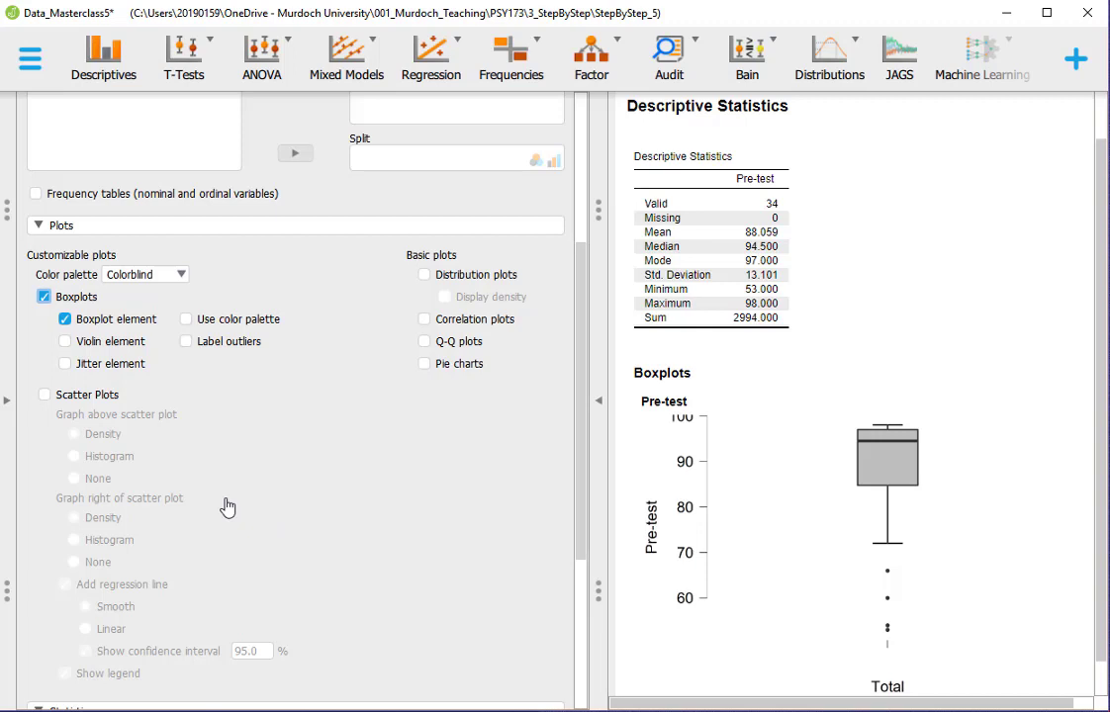
- Show the Pre-test plot as jittered points only, with the box and violin elements off
left_click(91, 364)
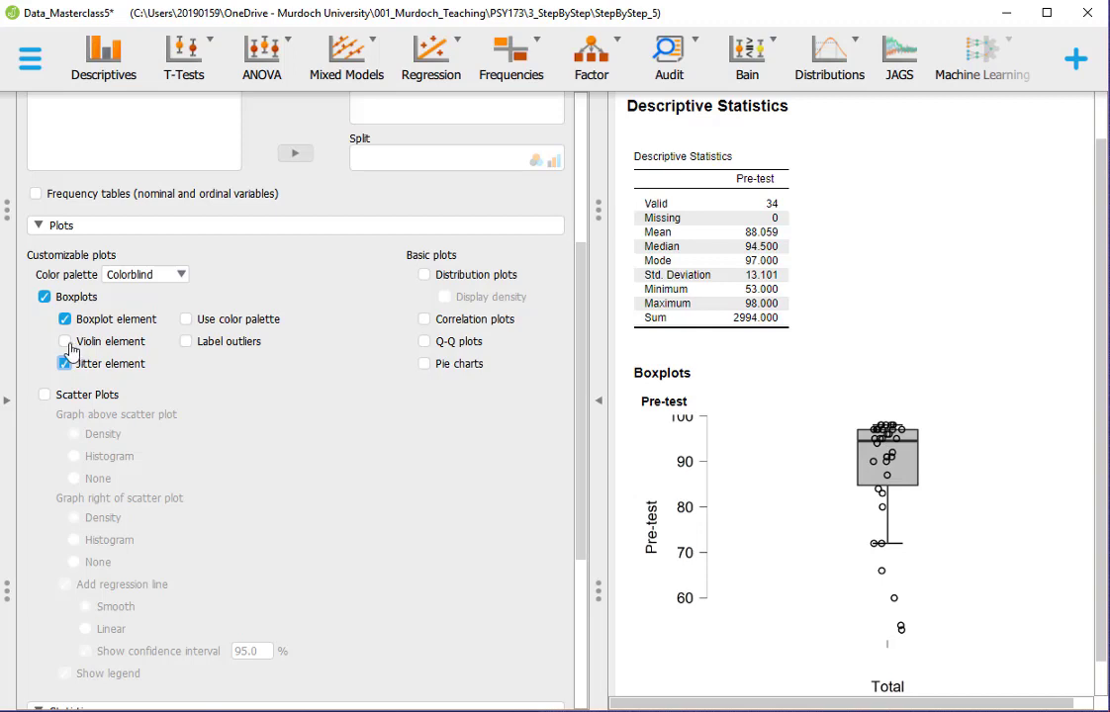
left_click(66, 342)
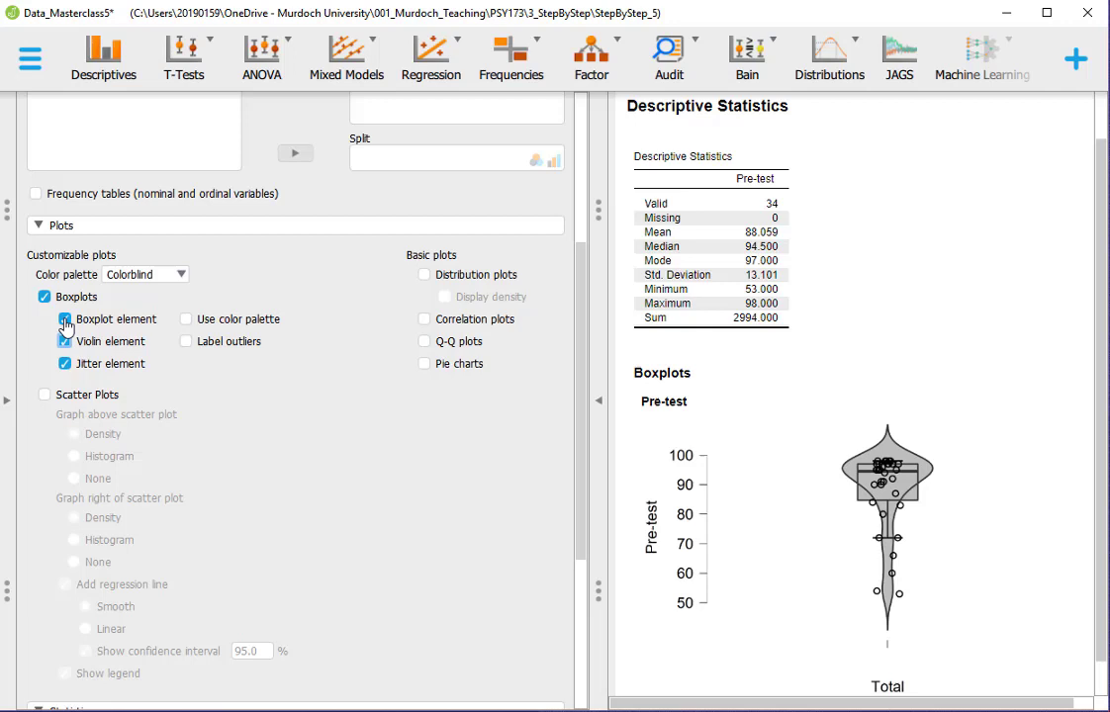
left_click(64, 320)
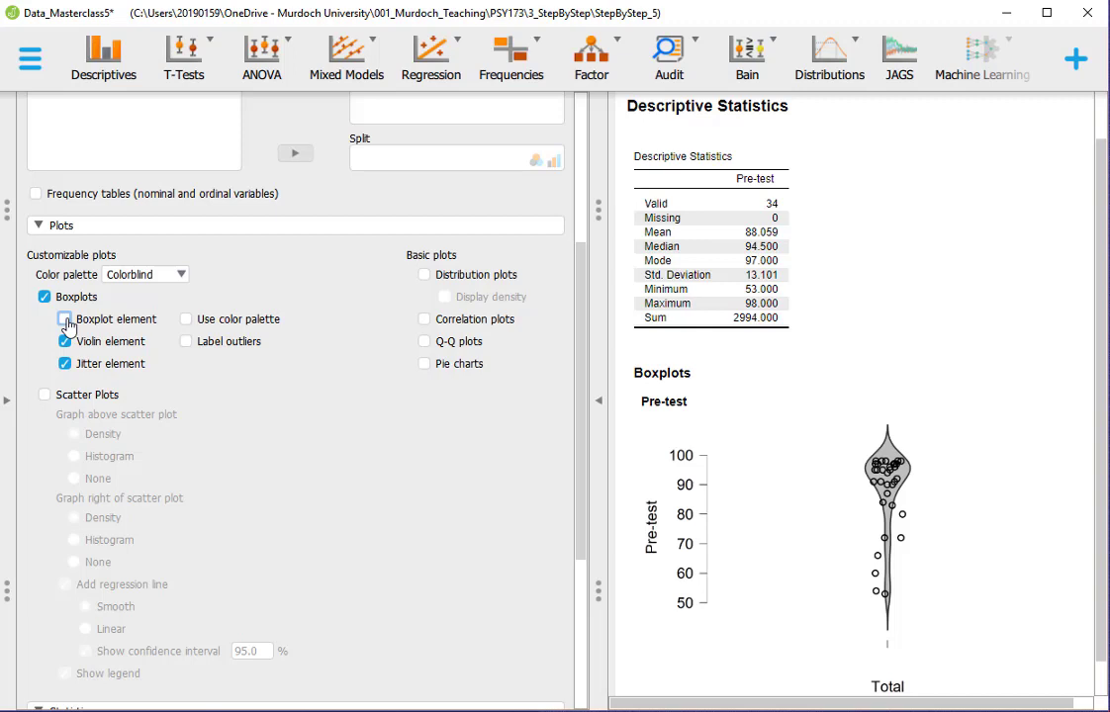
left_click(65, 341)
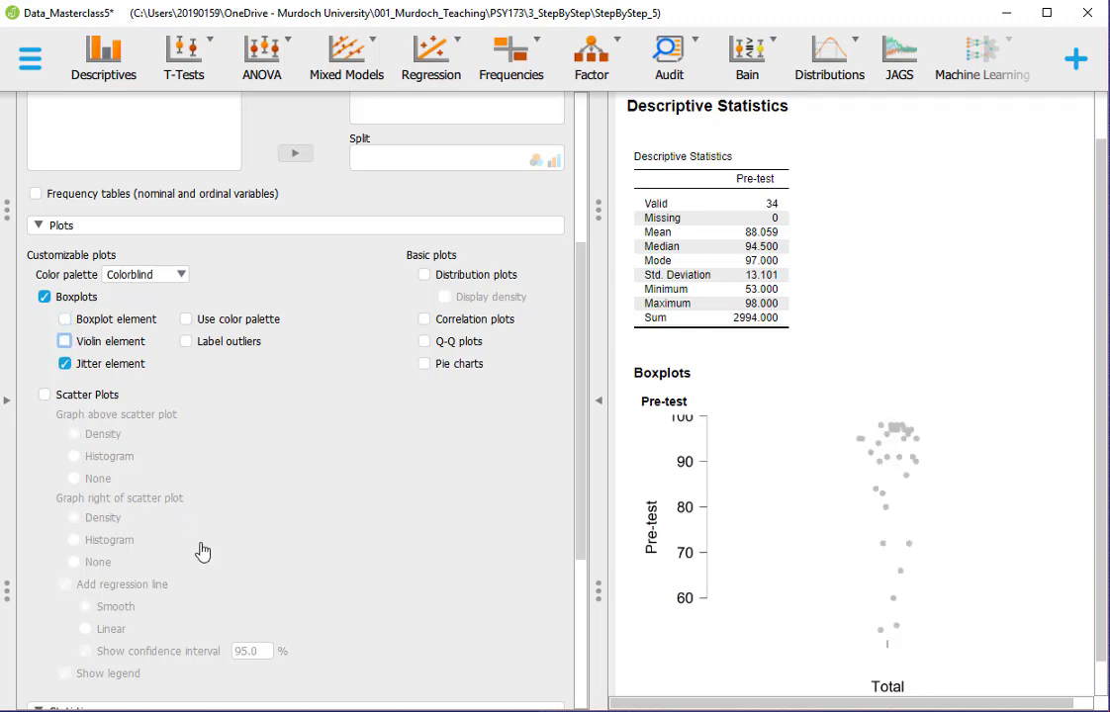
scroll(902, 534, "down", 1)
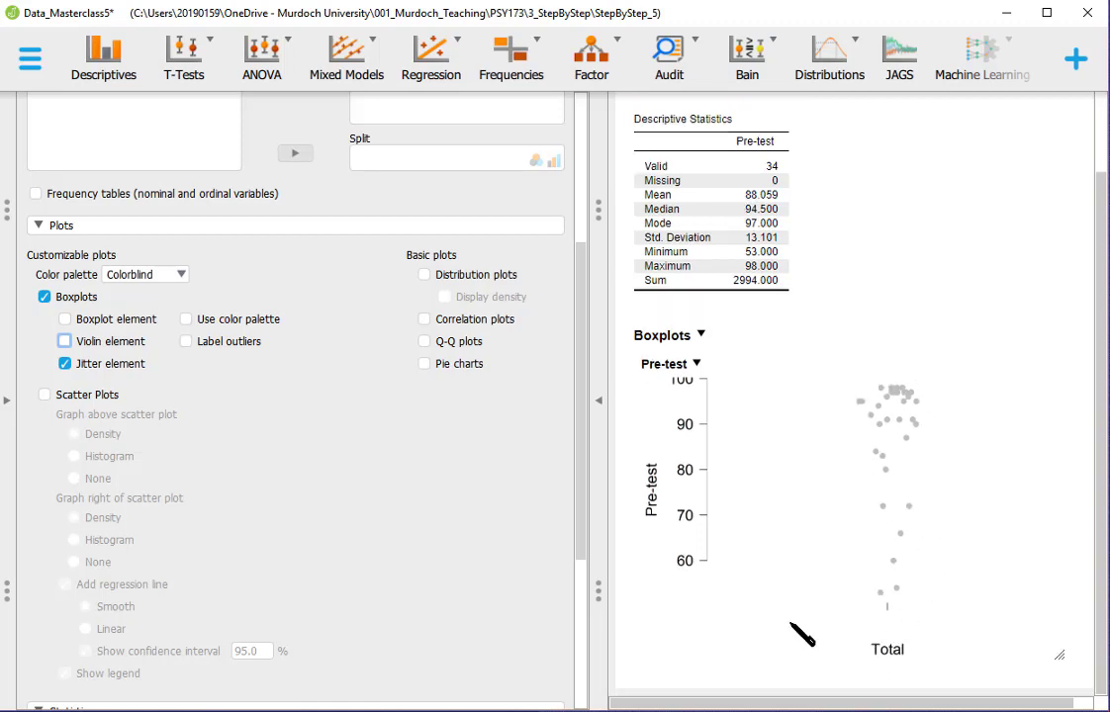
scroll(341, 561, "up", 3)
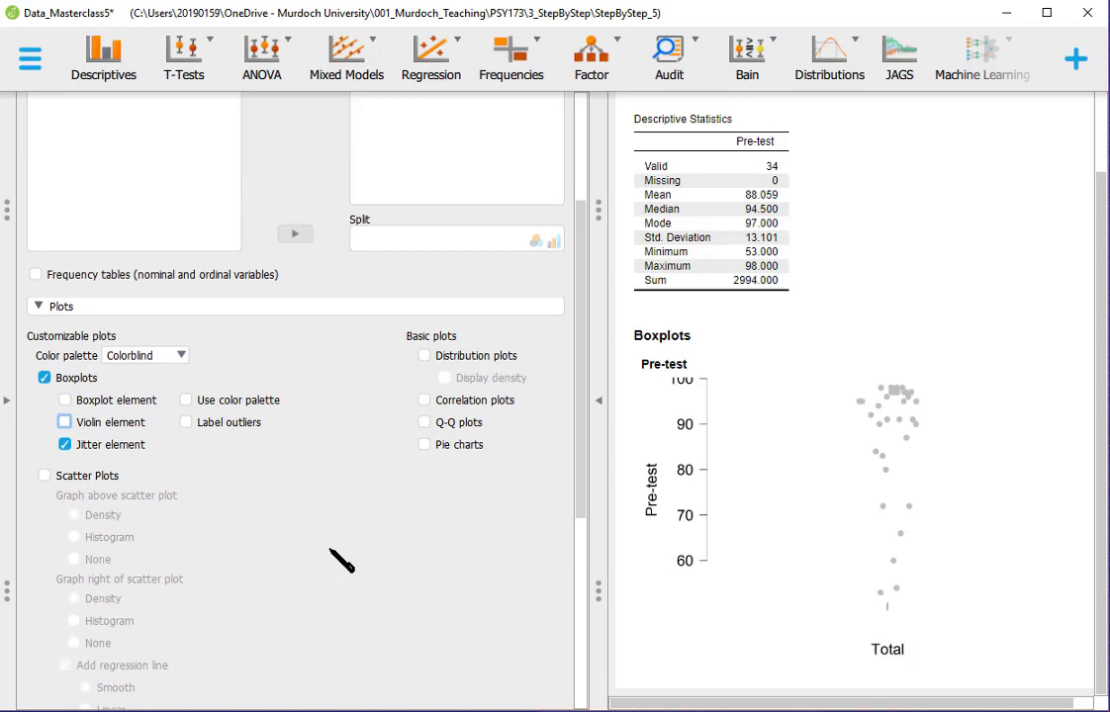
scroll(341, 561, "up", 4)
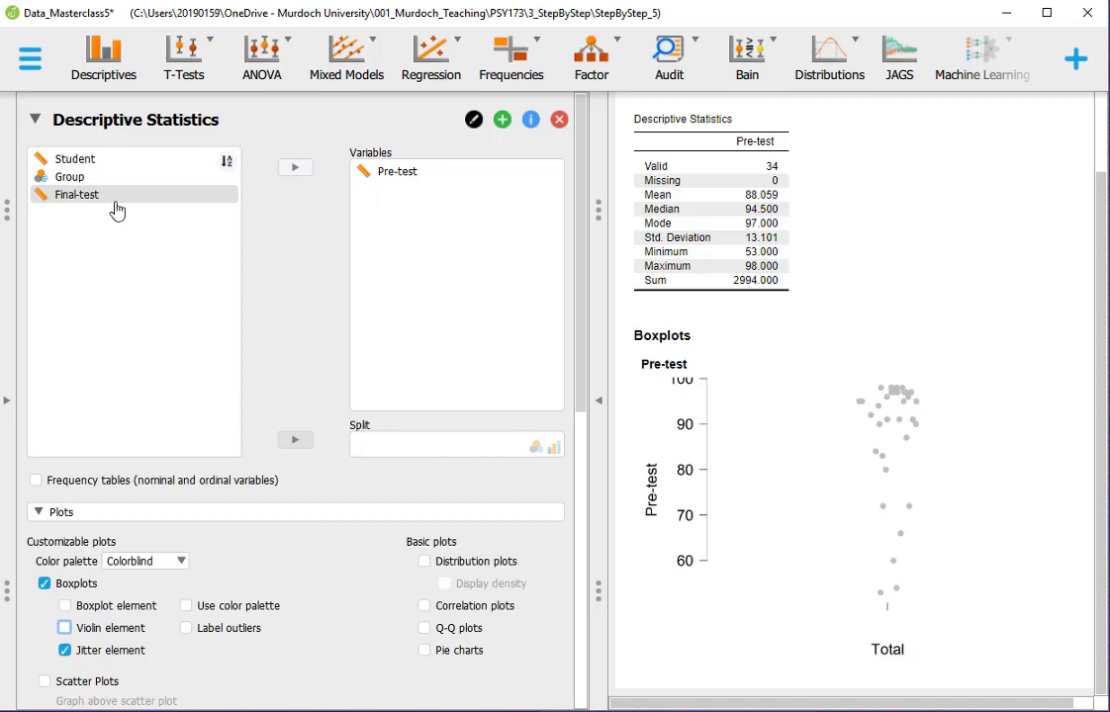
left_click(78, 184)
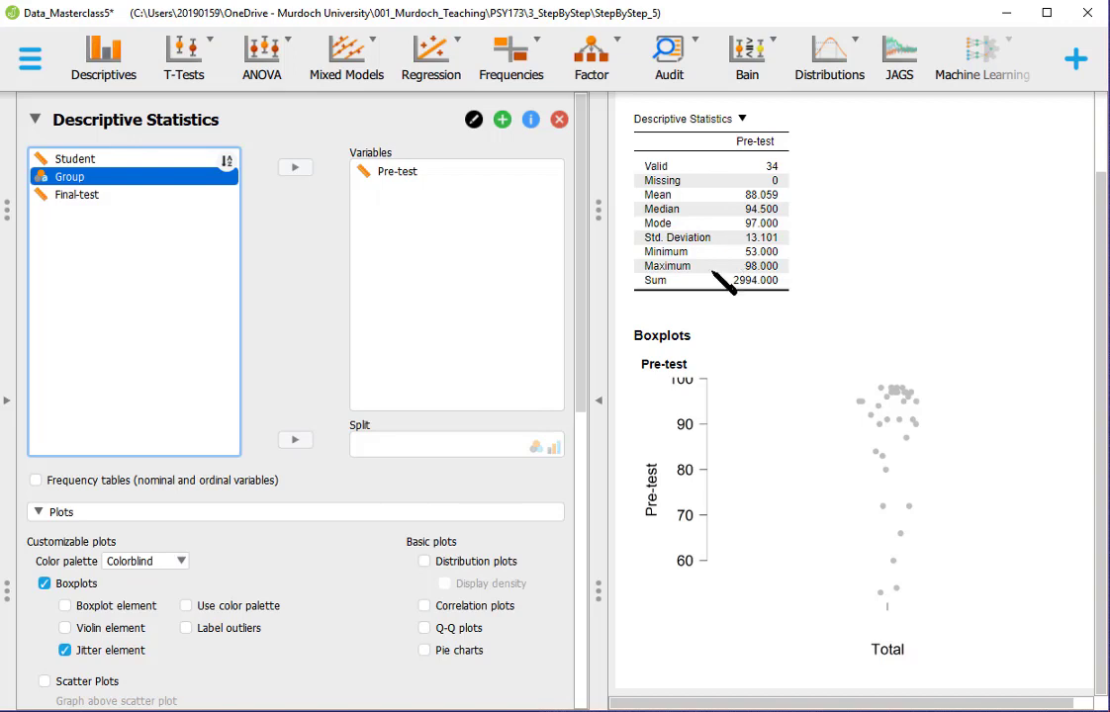
- Move Group into the Split box to separate groups A and B
left_click(285, 443)
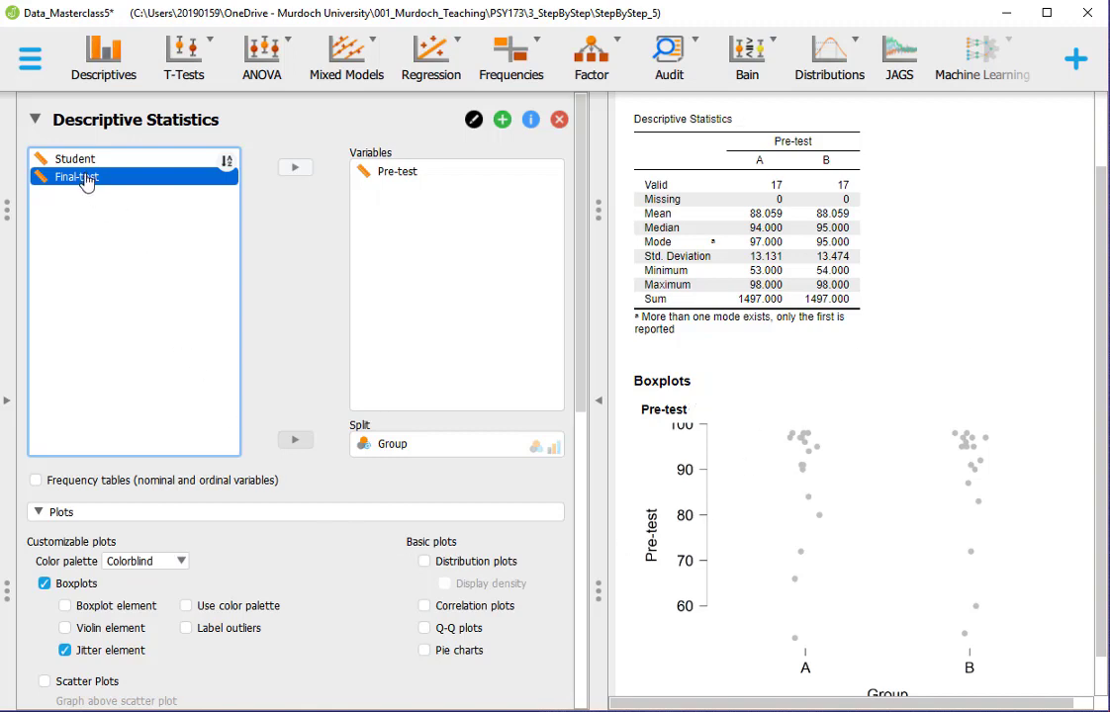
- Drag Final-test toward Variables, then dismiss the table copy and boxplot options menus
left_click_drag(84, 181, 246, 198)
left_click(742, 119)
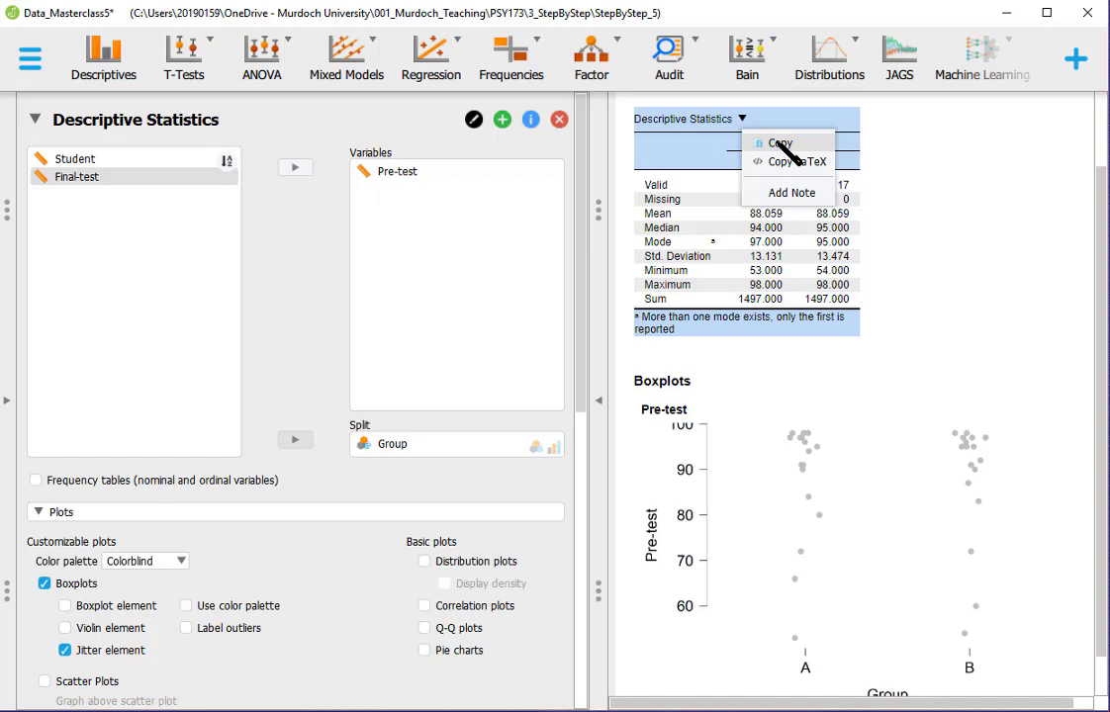
left_click(777, 388)
left_click(700, 381)
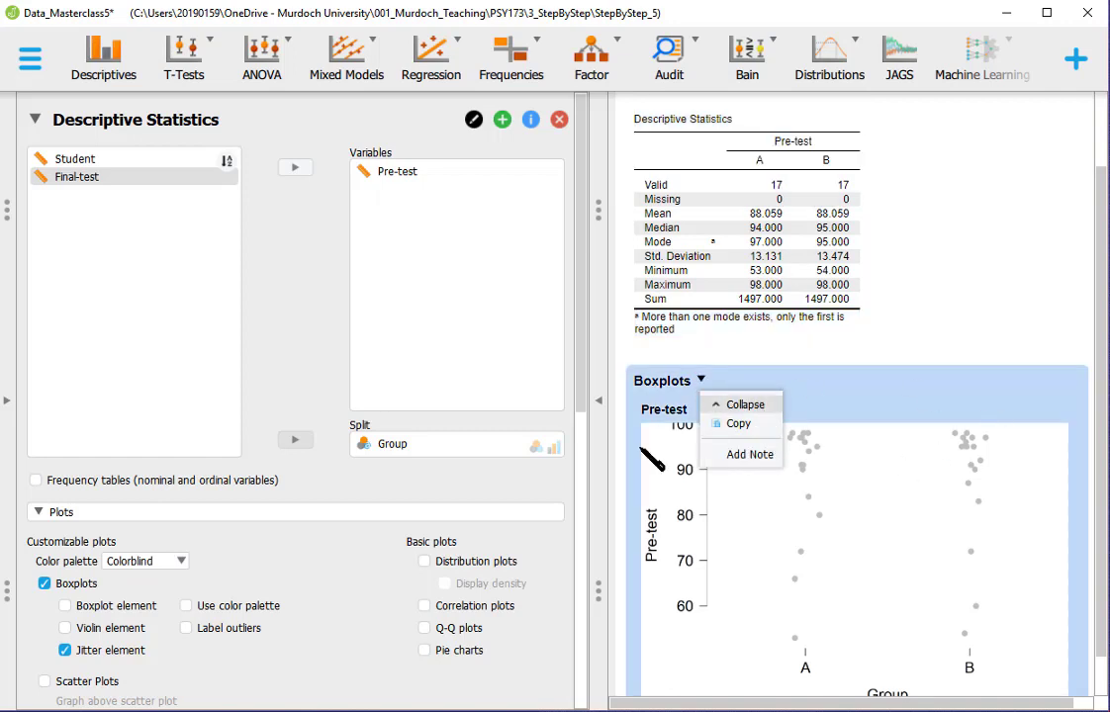
left_click(963, 309)
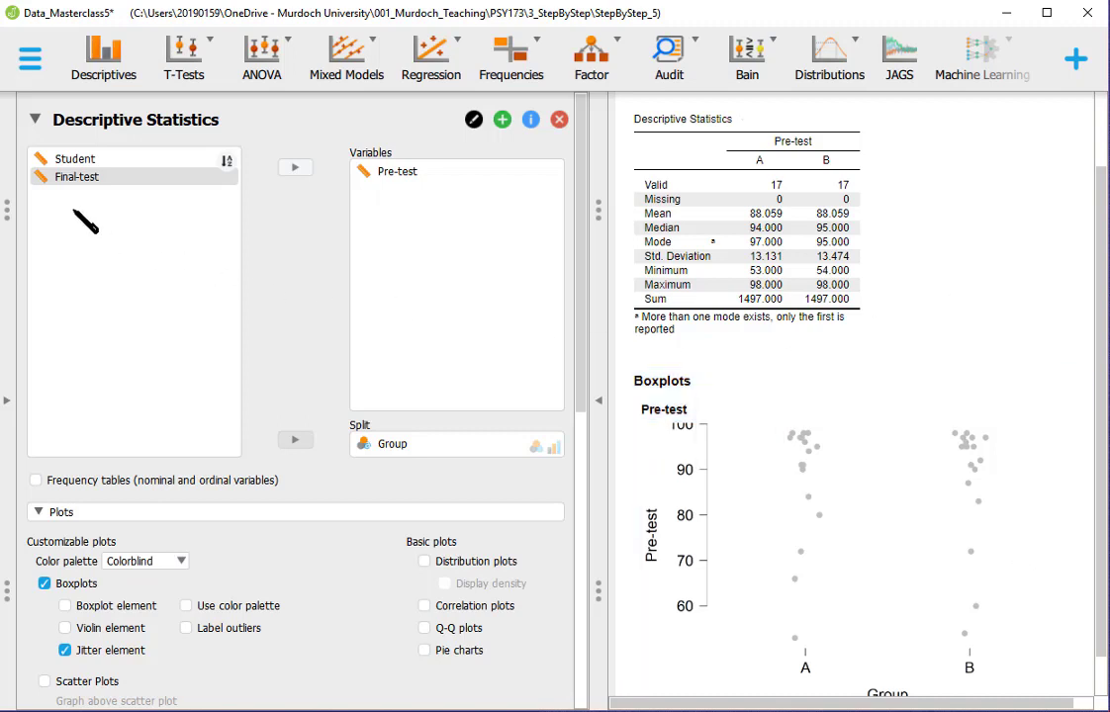
- Move Final-test into Variables so the table lists its group A and B results
left_click(292, 170)
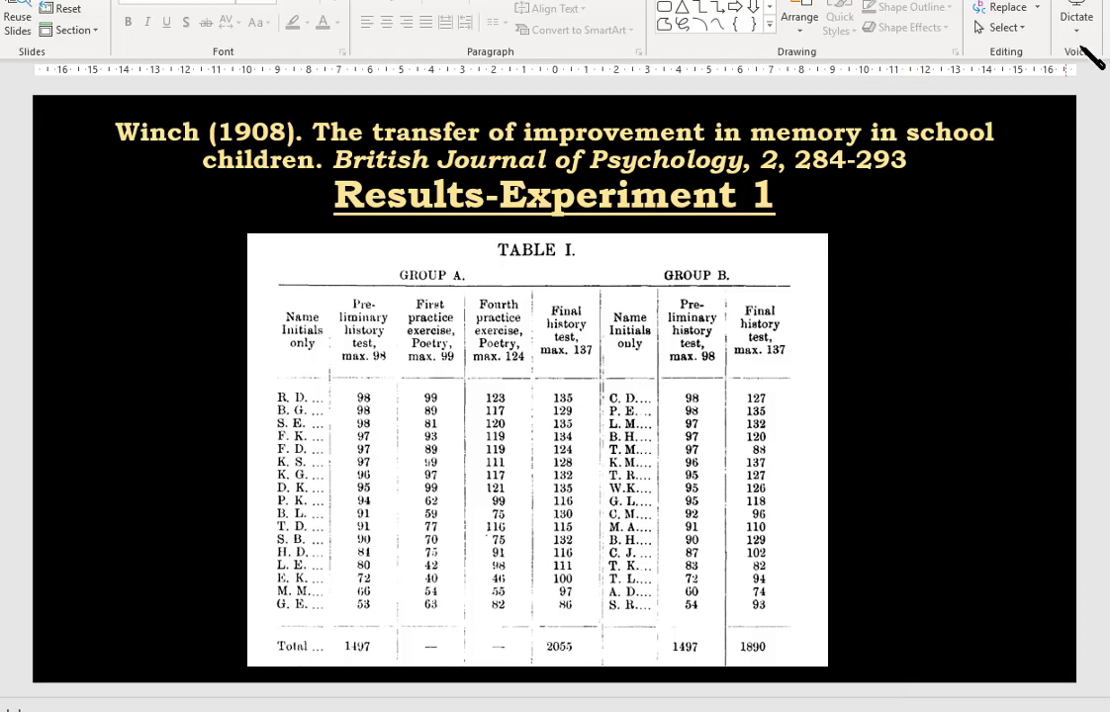
key("alt+Tab")
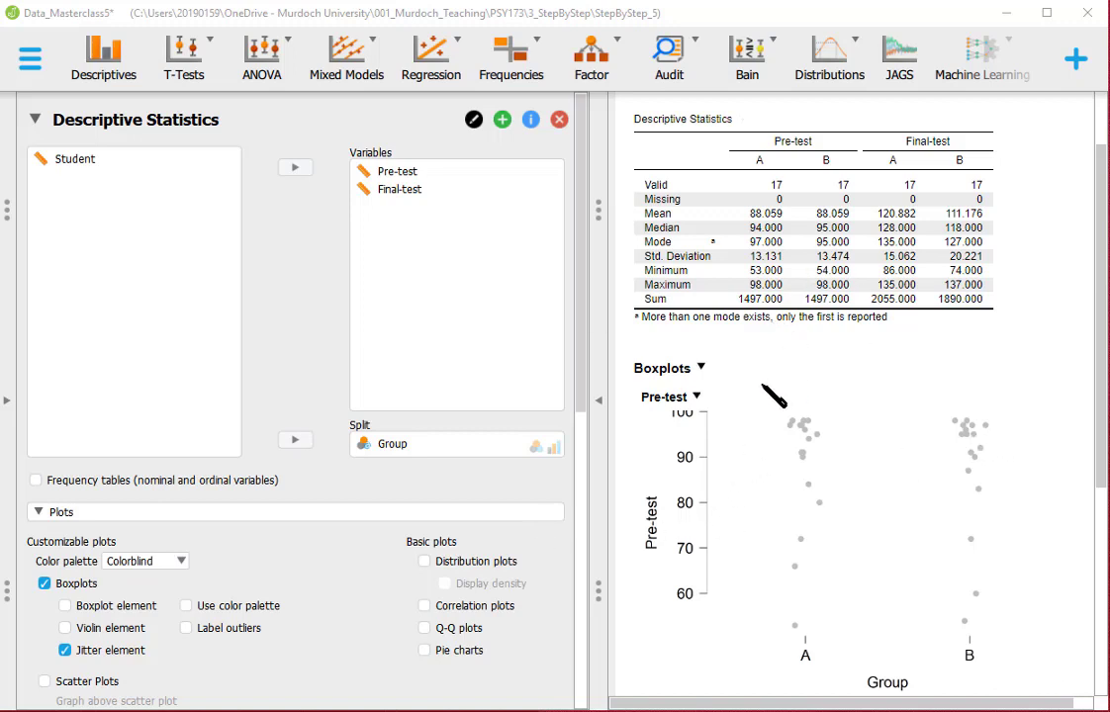
scroll(773, 398, "down", 1)
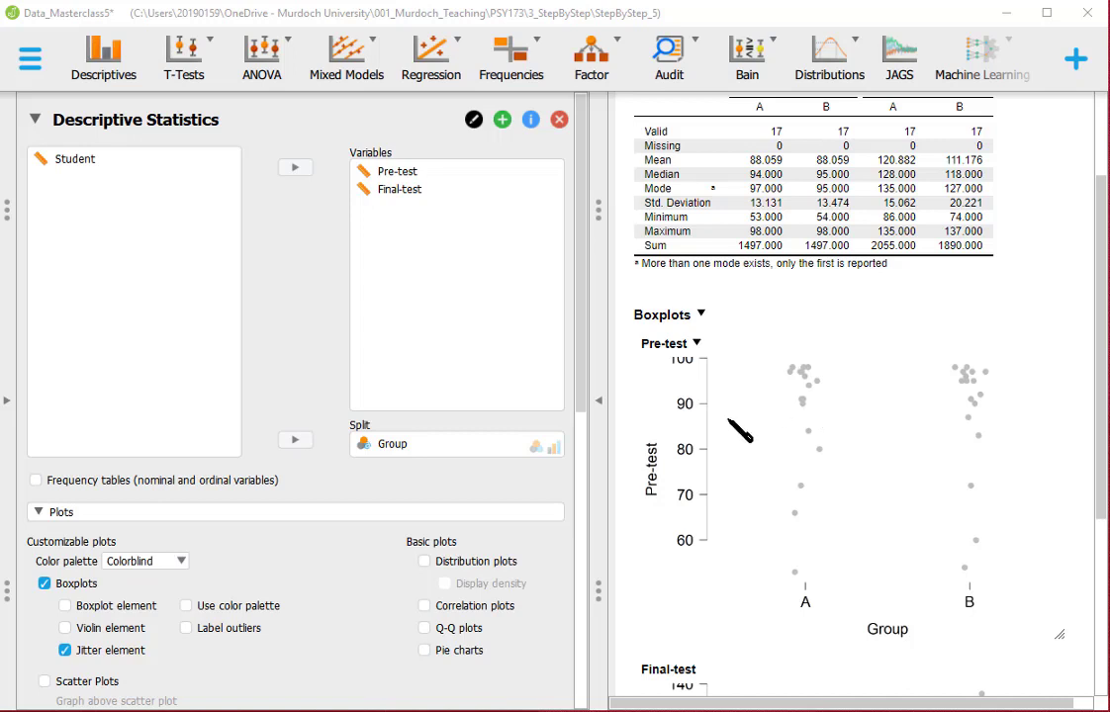
scroll(835, 479, "down", 5)
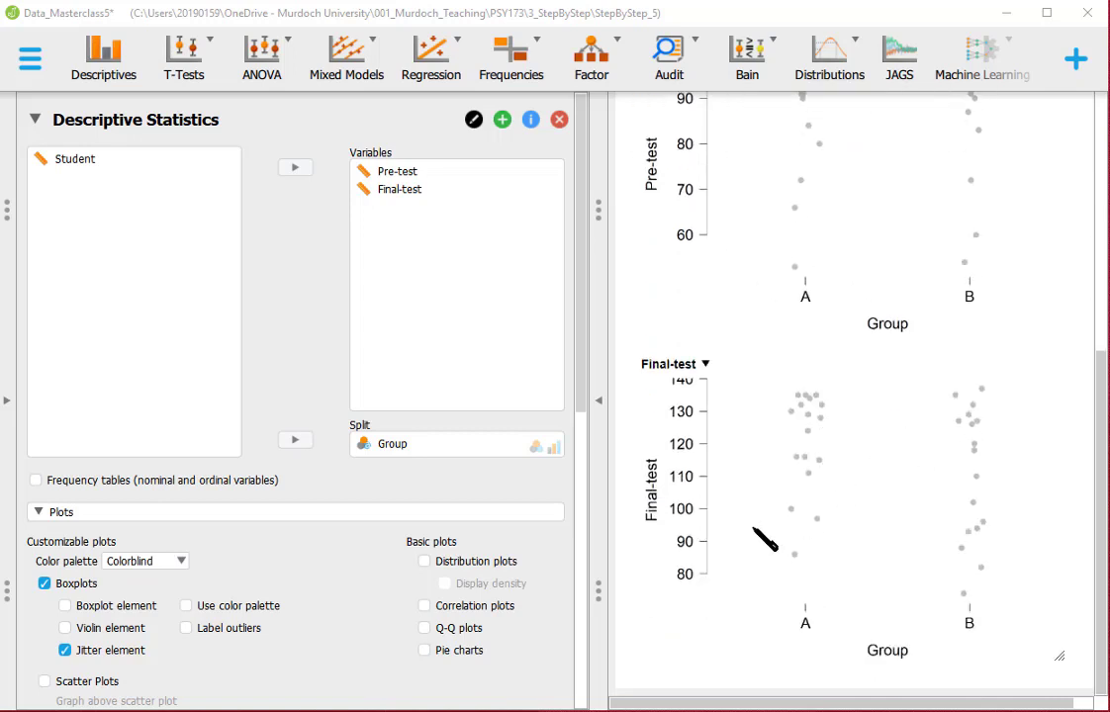
- Tick Violin element to wrap the jittered group points in violin shapes
left_click(65, 628)
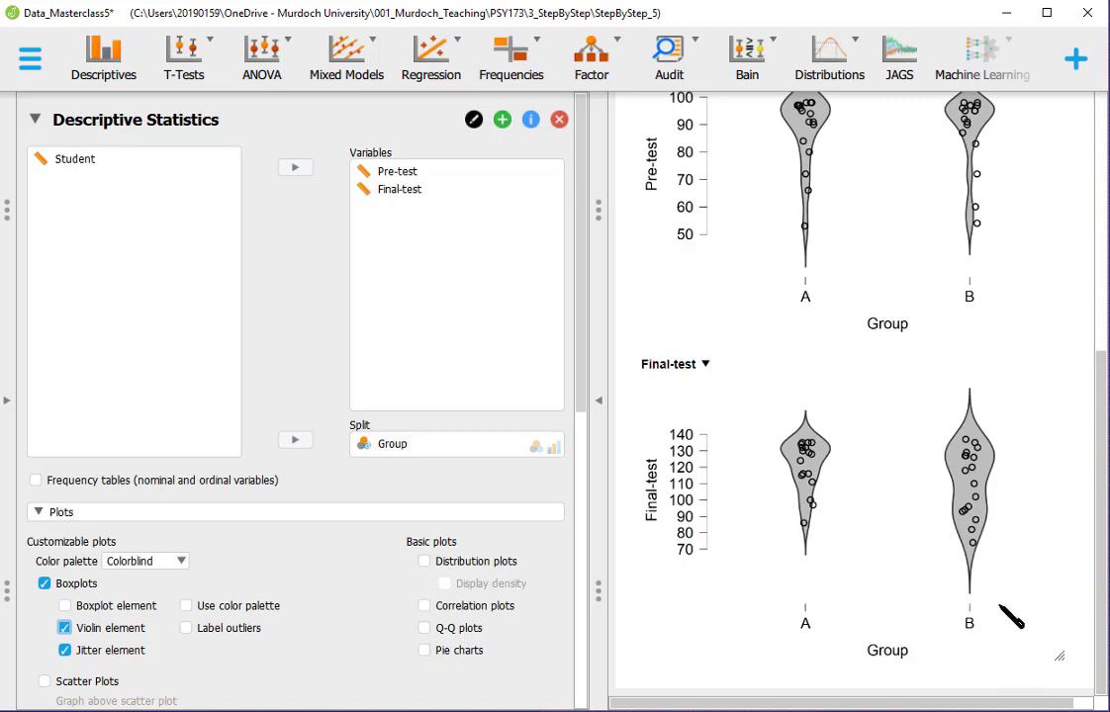
scroll(356, 638, "down", 3)
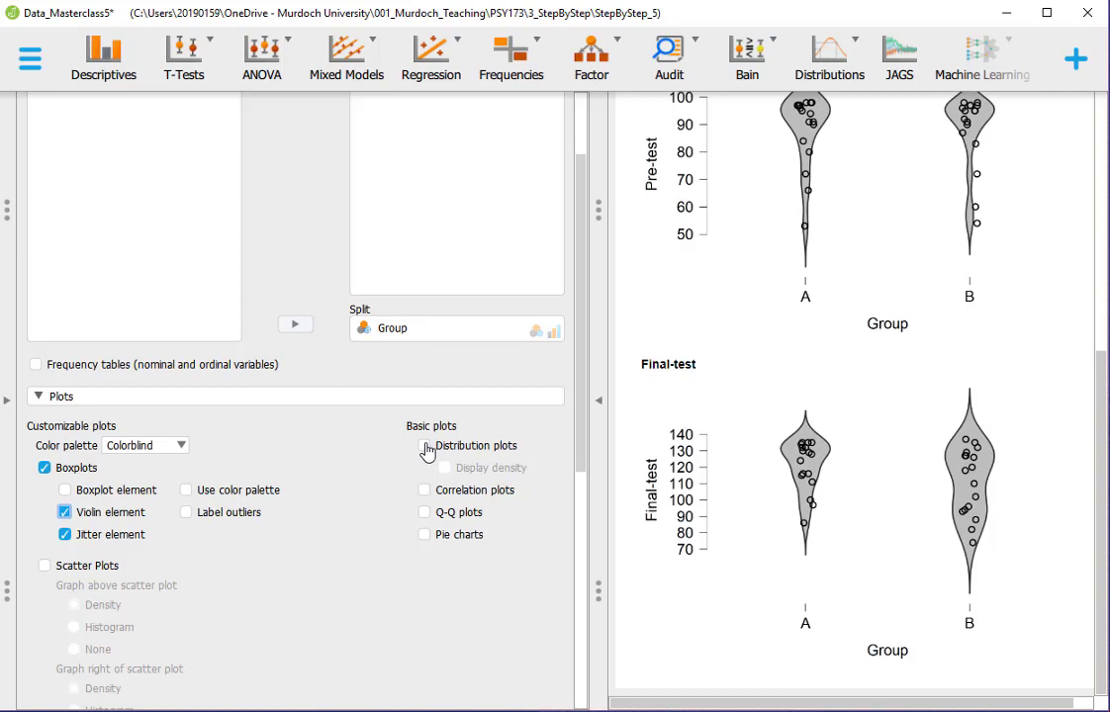
- Tick Distribution plots and review the per-group Pre-test and Final-test histograms
left_click(426, 447)
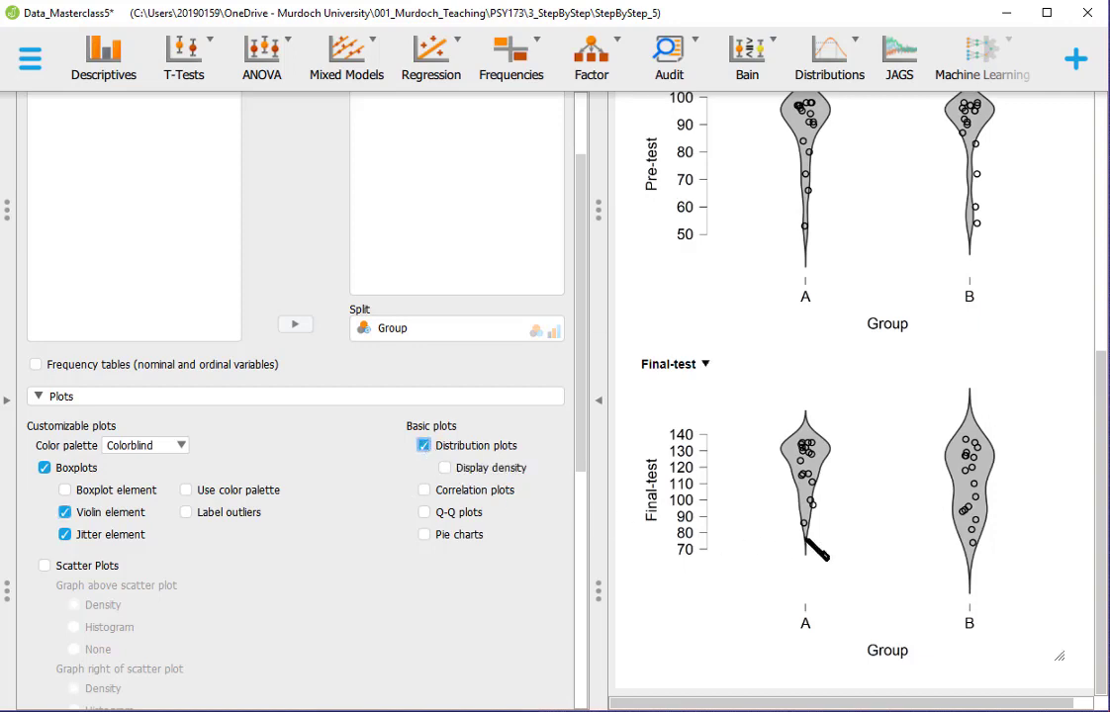
scroll(797, 600, "up", 2)
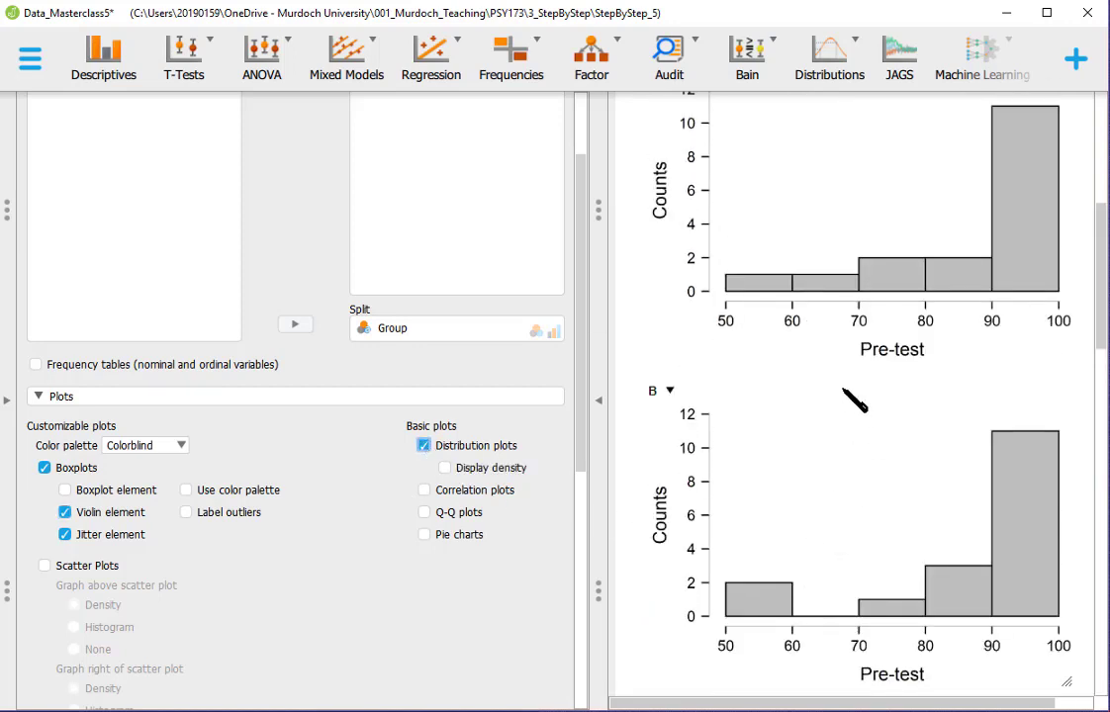
scroll(888, 381, "up", 2)
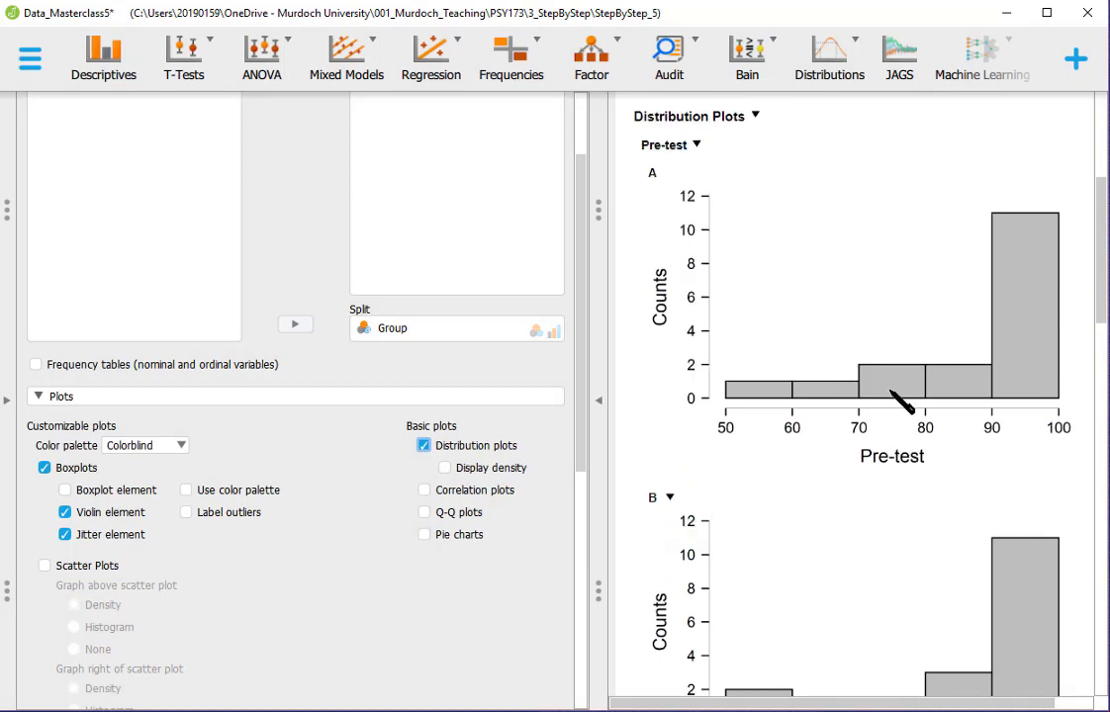
scroll(900, 401, "up", 1)
scroll(900, 400, "down", 8)
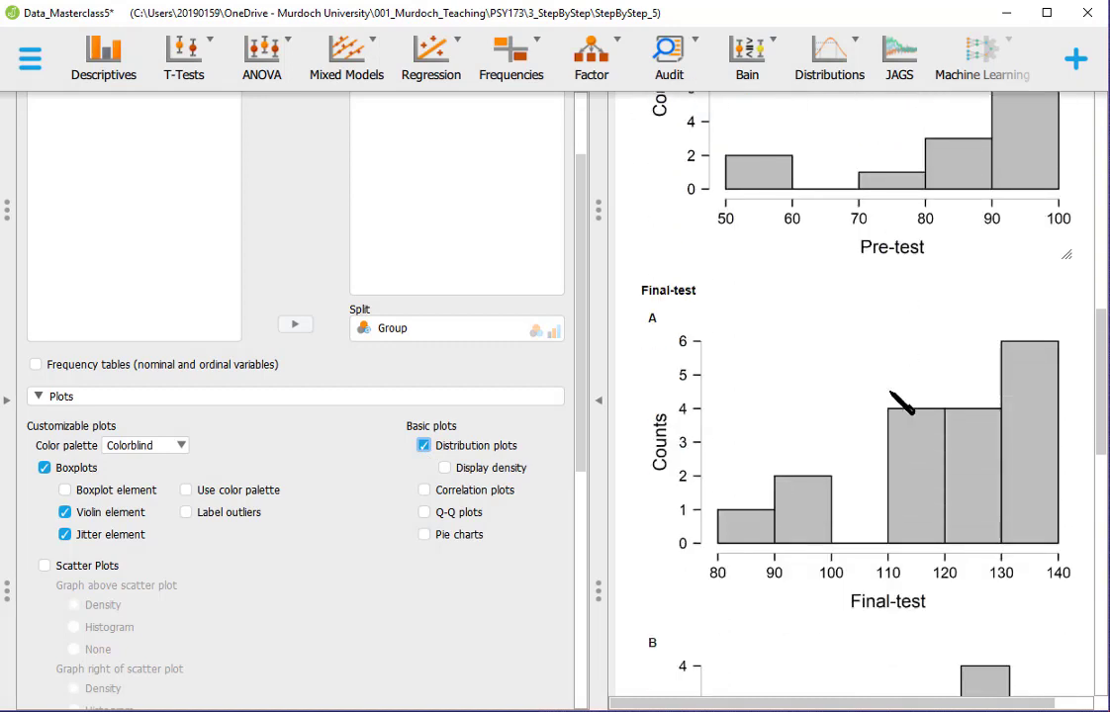
scroll(900, 403, "down", 1)
scroll(900, 403, "down", 1)
scroll(900, 401, "up", 10)
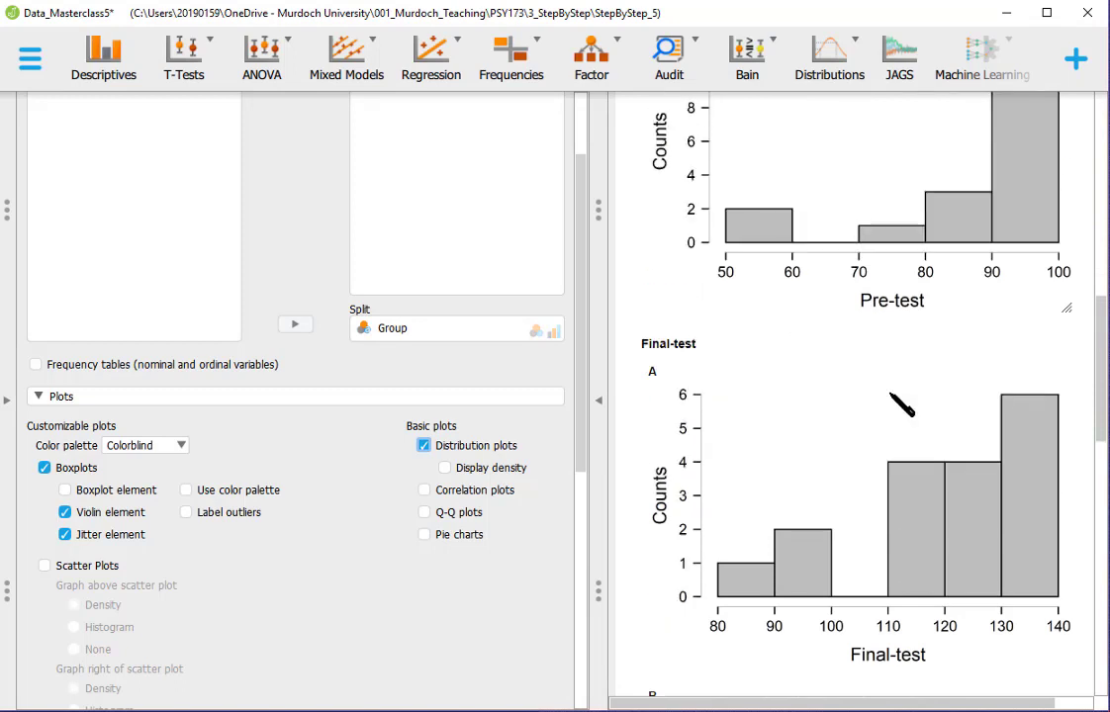
scroll(893, 402, "up", 2)
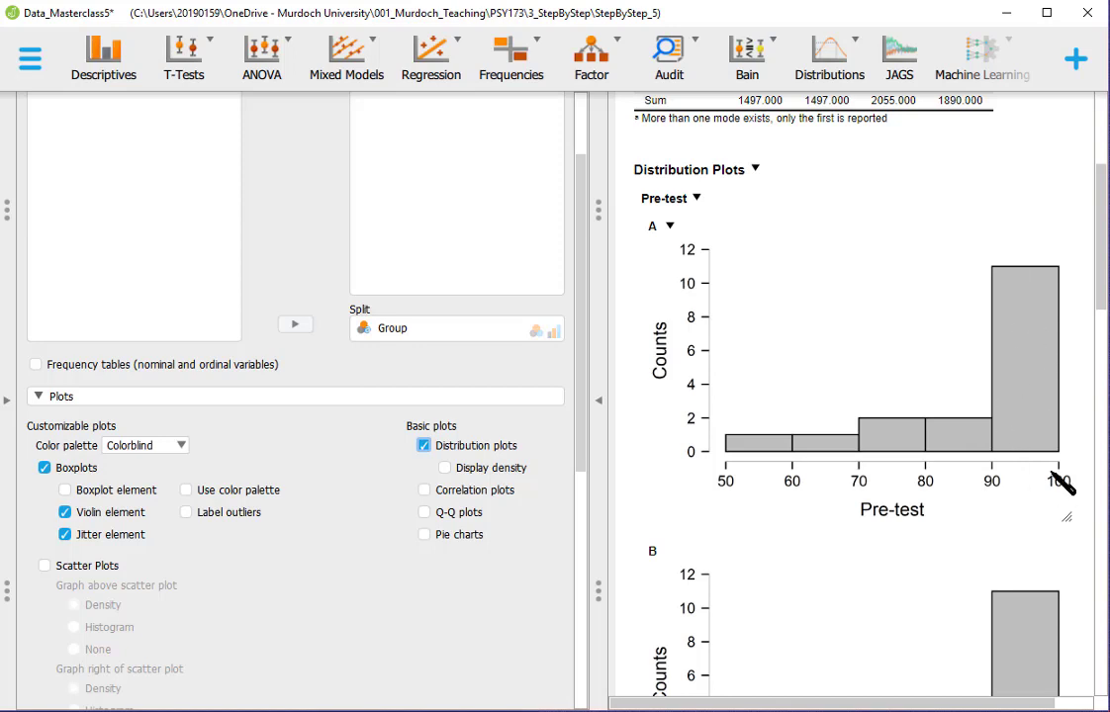
scroll(1049, 432, "down", 3)
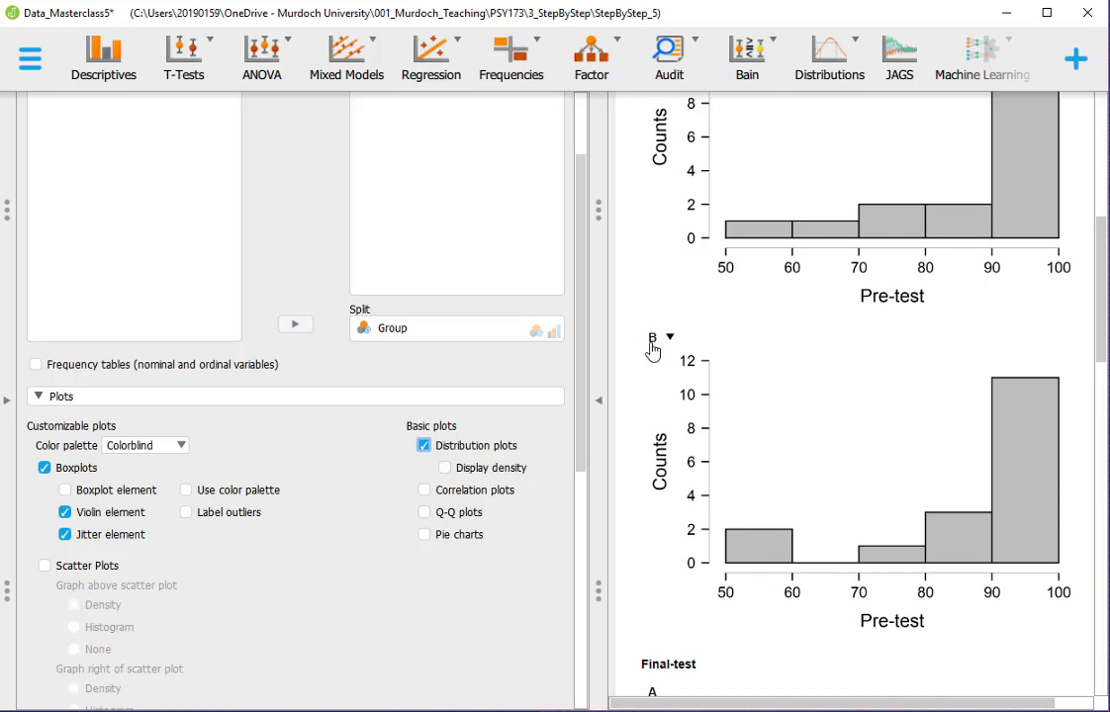
scroll(888, 623, "down", 6)
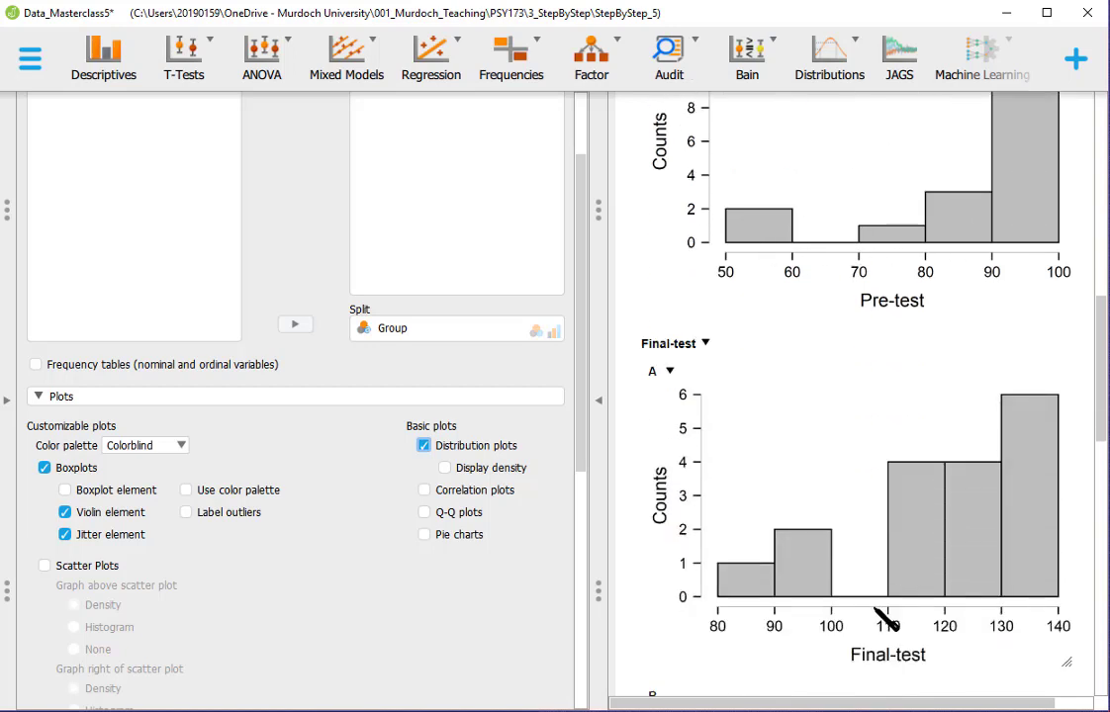
scroll(880, 615, "down", 2)
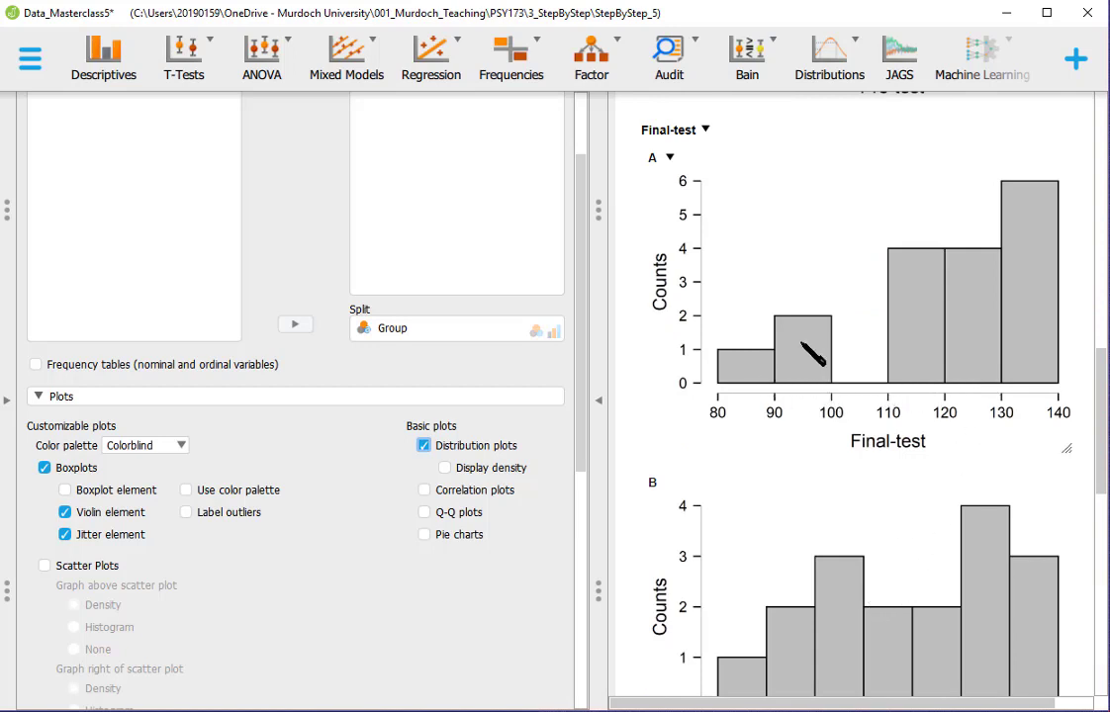
scroll(785, 416, "down", 3)
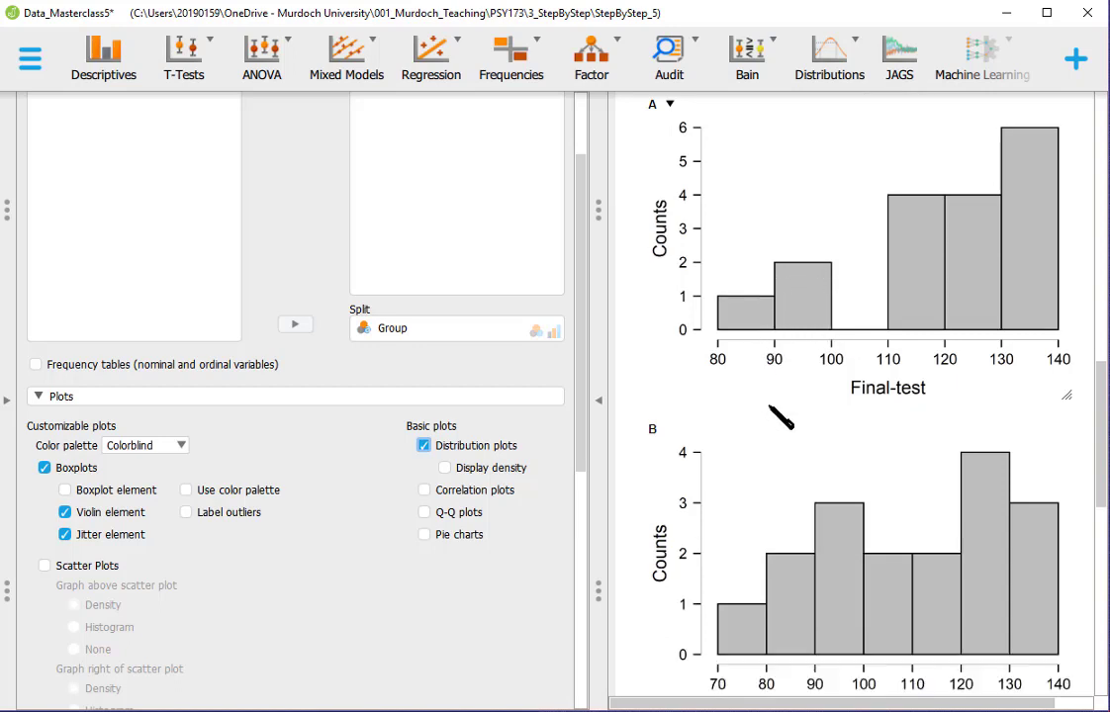